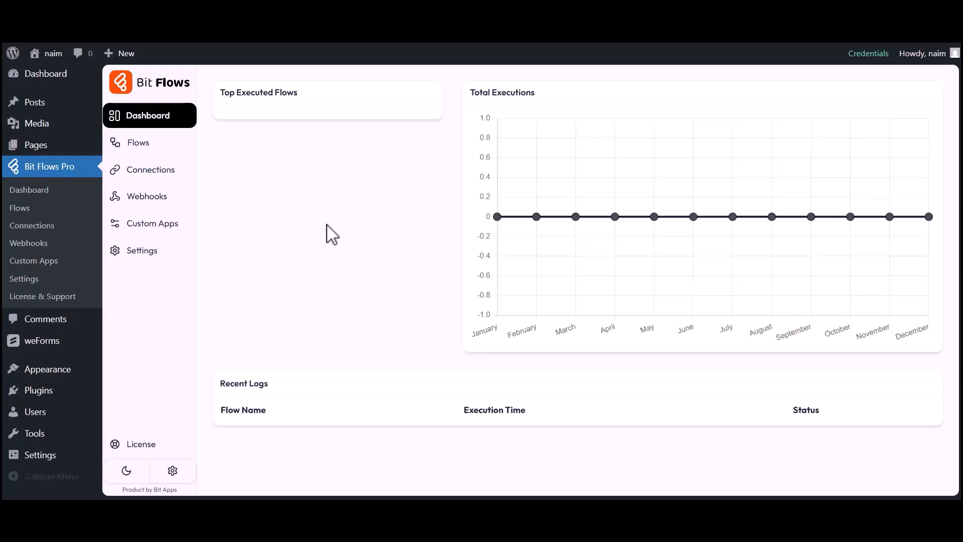
# - Create a blank flow named 'weForms to Google Sheet' from the Flows list
pyautogui.click(141, 147)
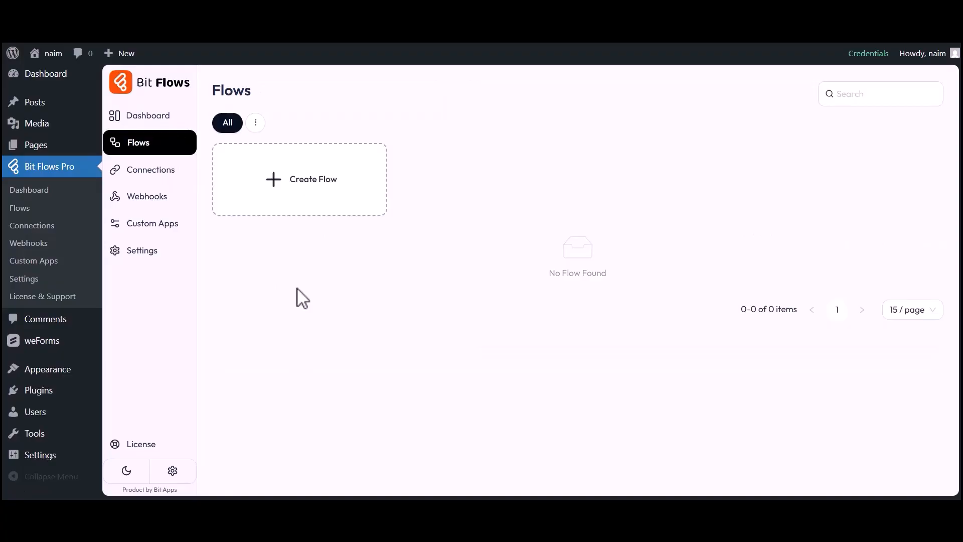
pyautogui.click(309, 183)
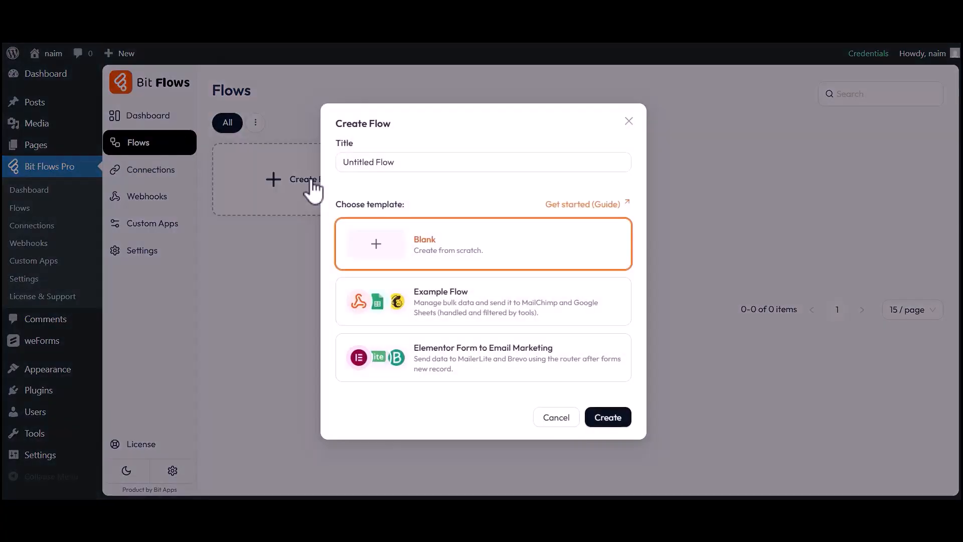
pyautogui.moveTo(343, 163); pyautogui.dragTo(390, 166)
pyautogui.write('weForms to Google Sheet')
pyautogui.click(611, 422)
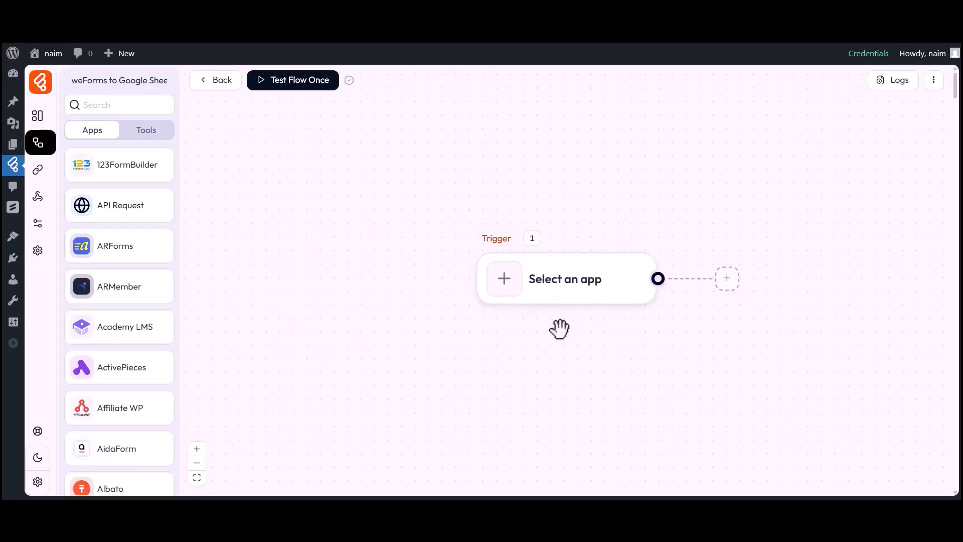
# - Set the flow's trigger to weForms with the Form Submission event
pyautogui.moveTo(560, 330); pyautogui.dragTo(459, 325)
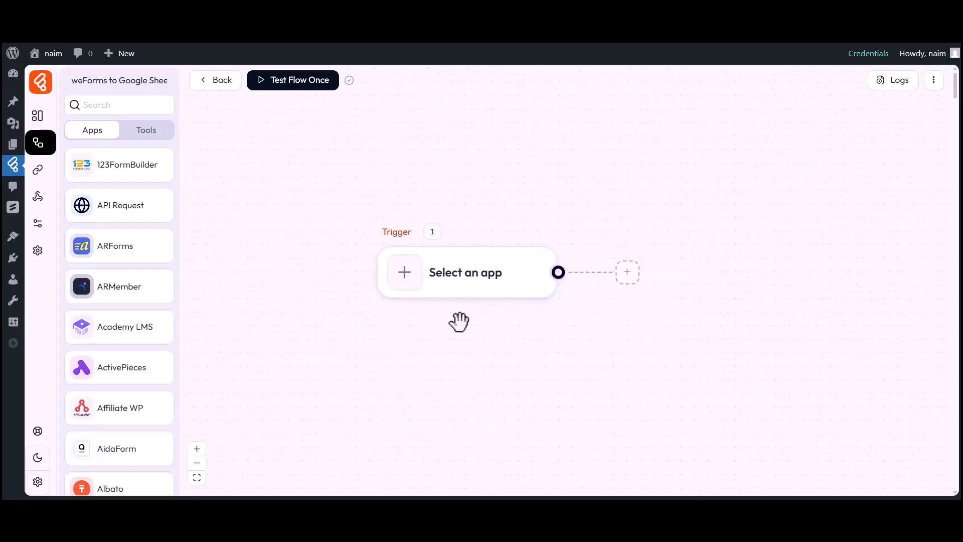
pyautogui.click(405, 280)
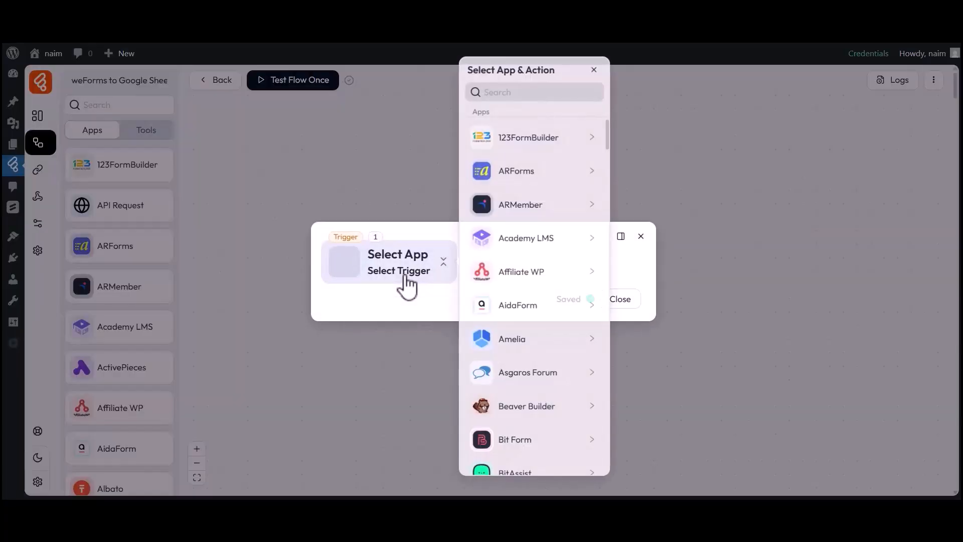
pyautogui.click(530, 95)
pyautogui.write('weForms')
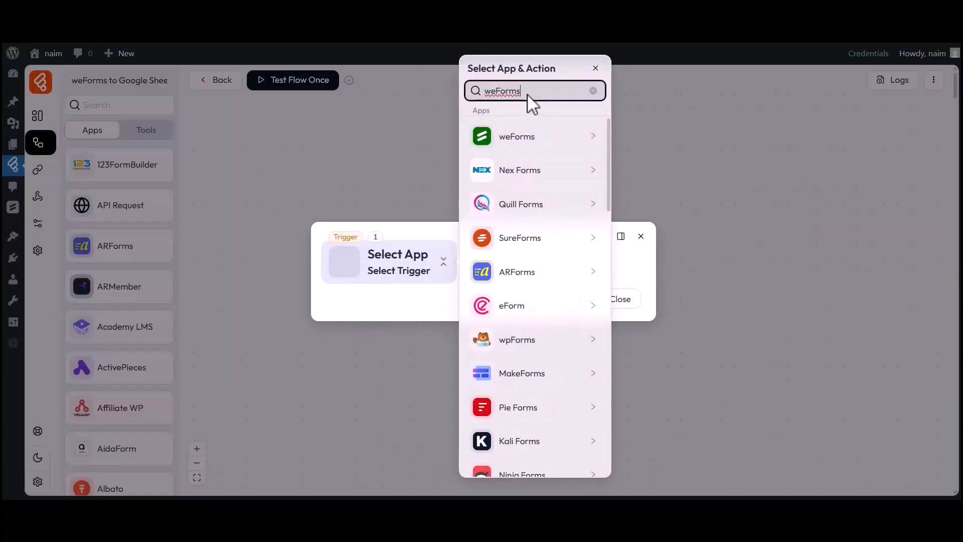
pyautogui.click(502, 140)
pyautogui.click(654, 140)
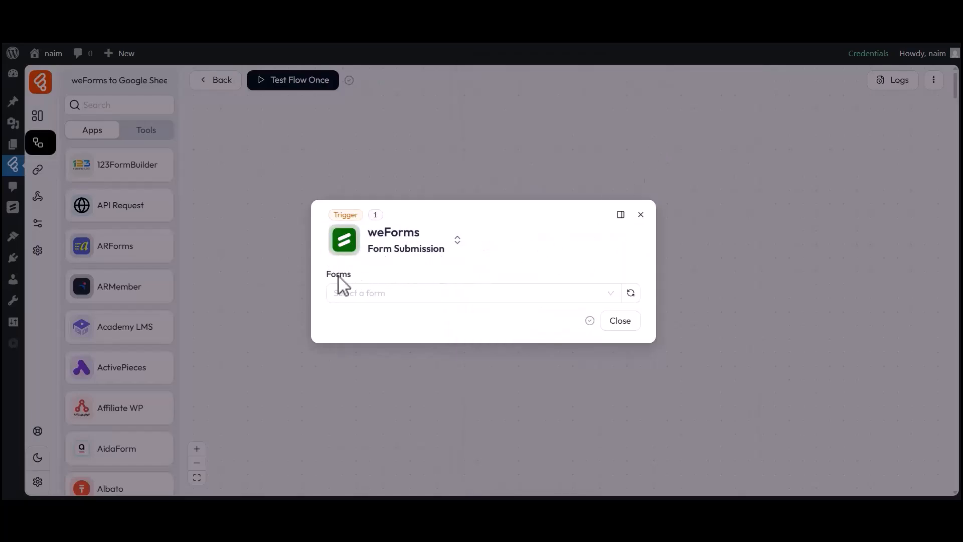
# - Choose Simple Contact Form and start listening for a test response
pyautogui.click(370, 295)
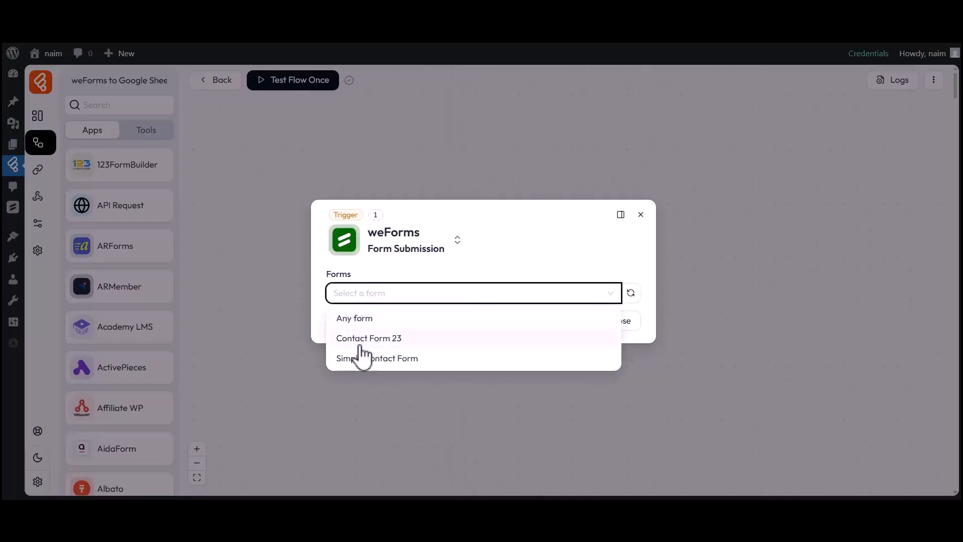
pyautogui.click(360, 357)
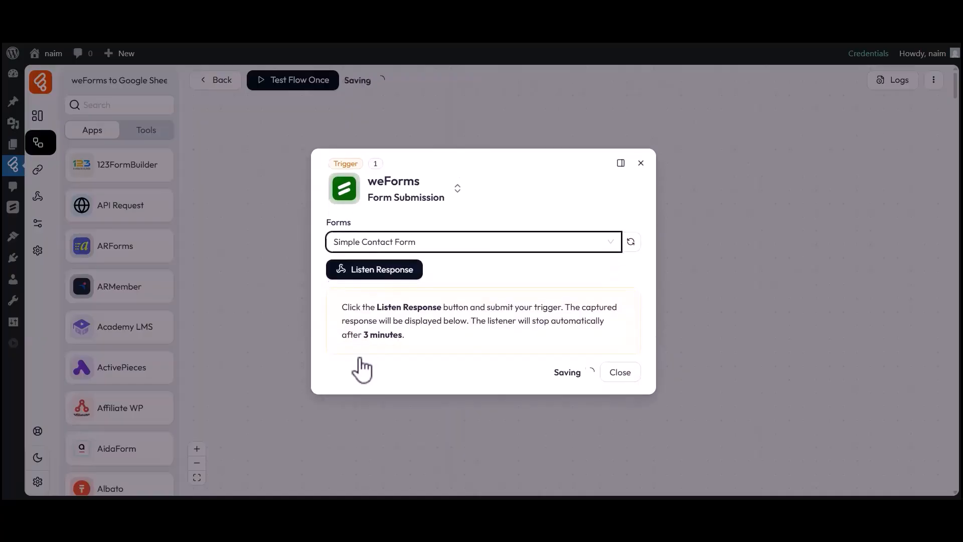
pyautogui.click(374, 275)
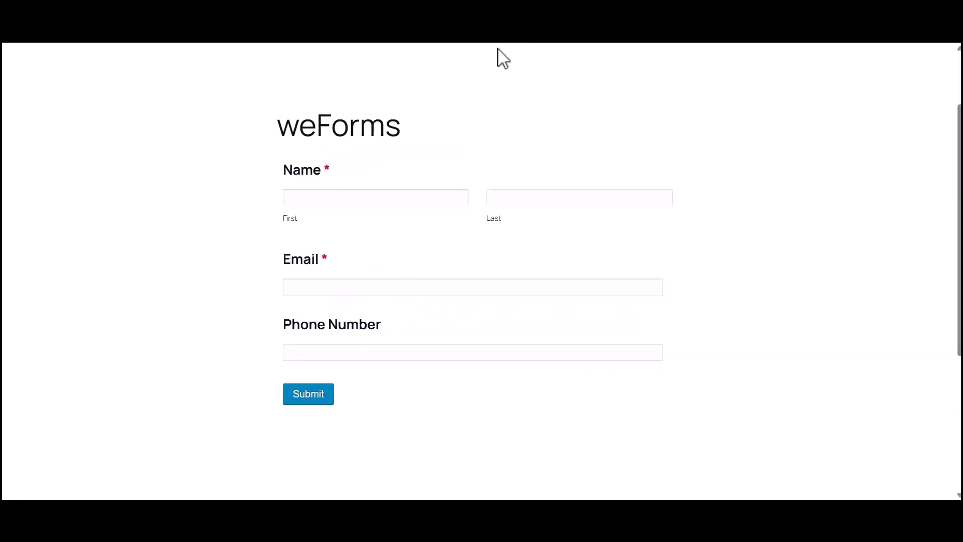
# - Fill the contact form with a test first and last name, e-mail and phone number, then submit it
pyautogui.click(317, 198)
pyautogui.write('Bit')
pyautogui.click(531, 201)
pyautogui.write('Apps')
pyautogui.click(391, 288)
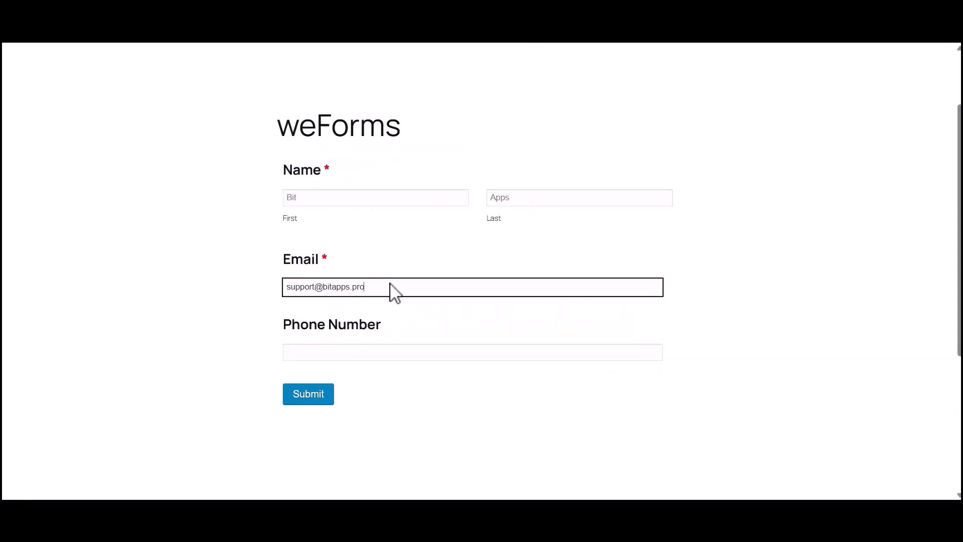
pyautogui.click(350, 351)
pyautogui.write('333444555')
pyautogui.click(308, 397)
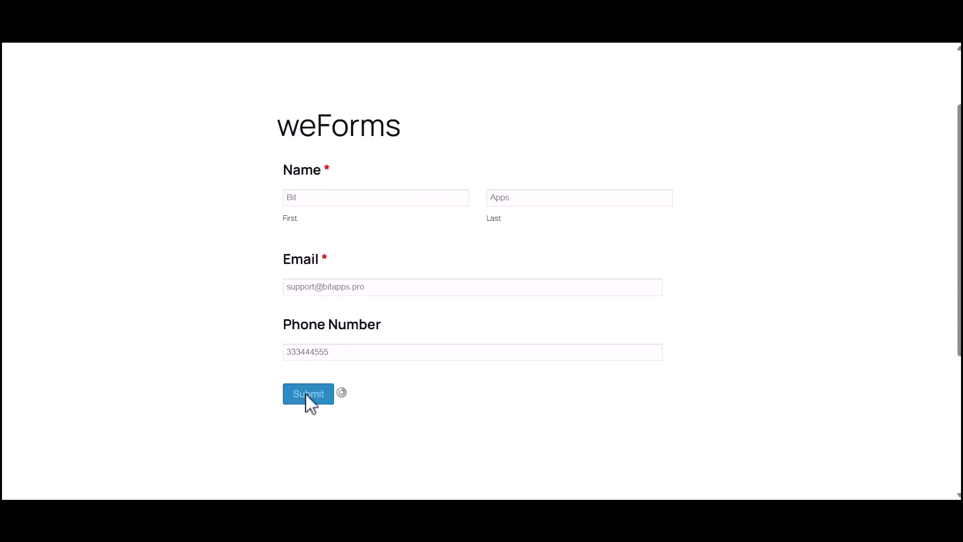
pyautogui.moveTo(281, 231); pyautogui.dragTo(600, 232)
pyautogui.click(652, 239)
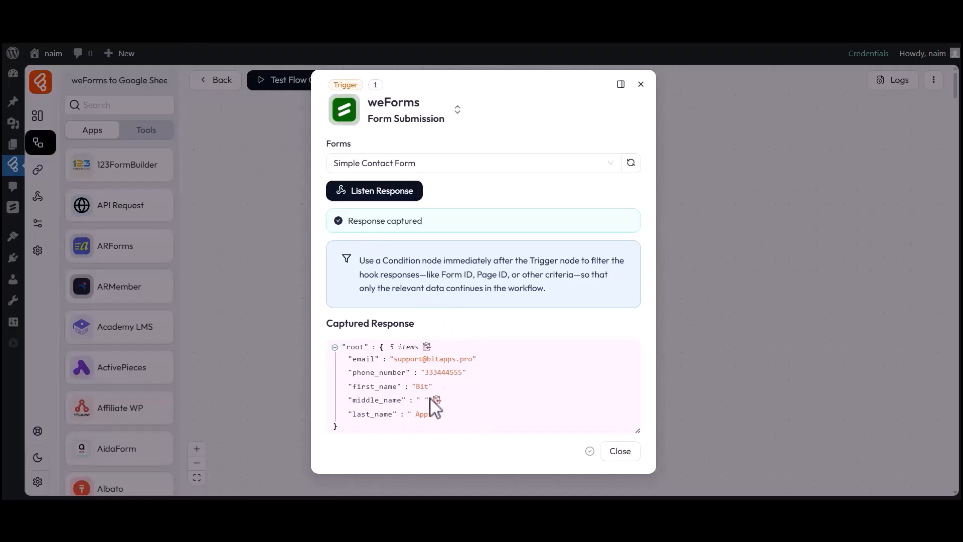
# - Check the captured email, first_name and last_name values, then close the trigger settings
pyautogui.moveTo(353, 360); pyautogui.dragTo(472, 359)
pyautogui.click(472, 359)
pyautogui.moveTo(353, 387); pyautogui.dragTo(430, 388)
pyautogui.click(431, 389)
pyautogui.moveTo(353, 414); pyautogui.dragTo(433, 414)
pyautogui.click(433, 414)
pyautogui.click(621, 451)
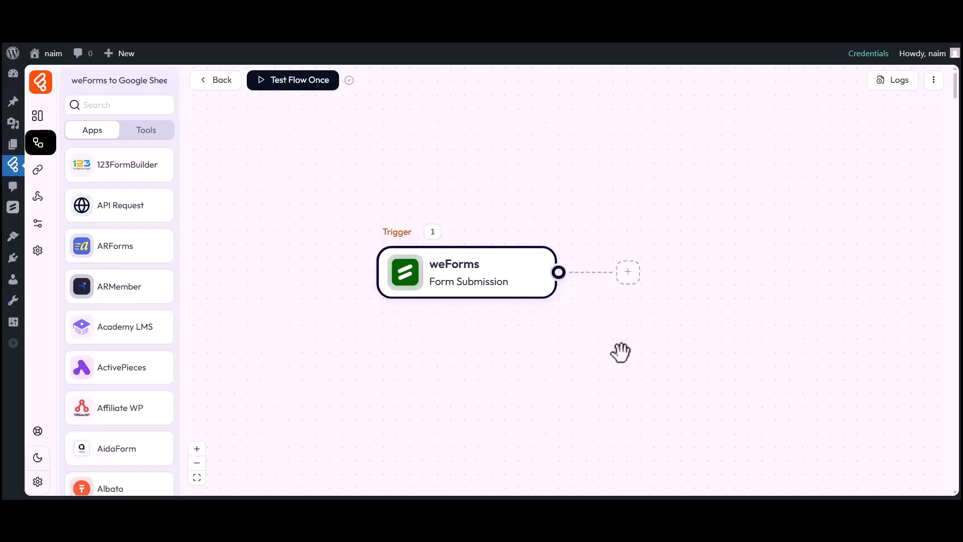
# - Add a Google Sheet Add Row action after the weForms trigger
pyautogui.click(628, 274)
pyautogui.click(669, 276)
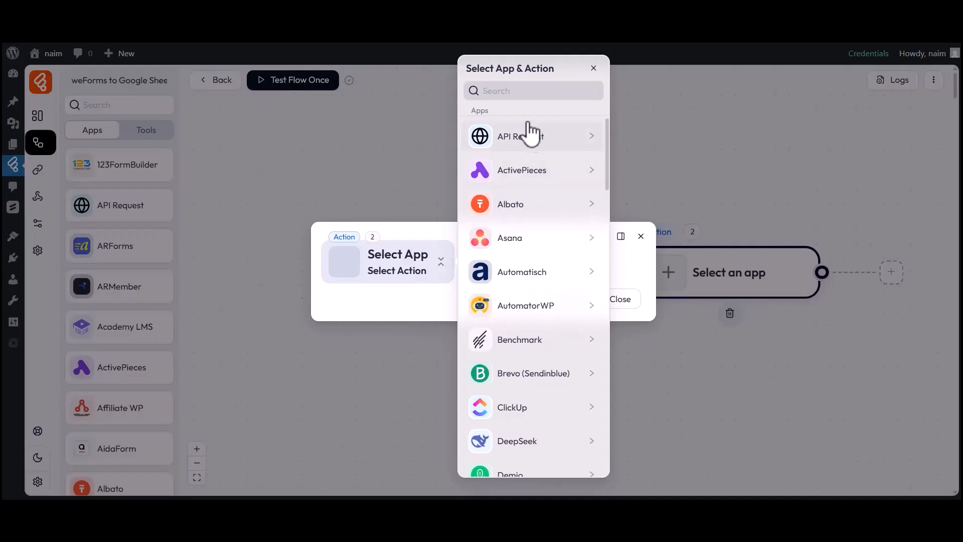
pyautogui.click(499, 91)
pyautogui.write('Goole Sheet')
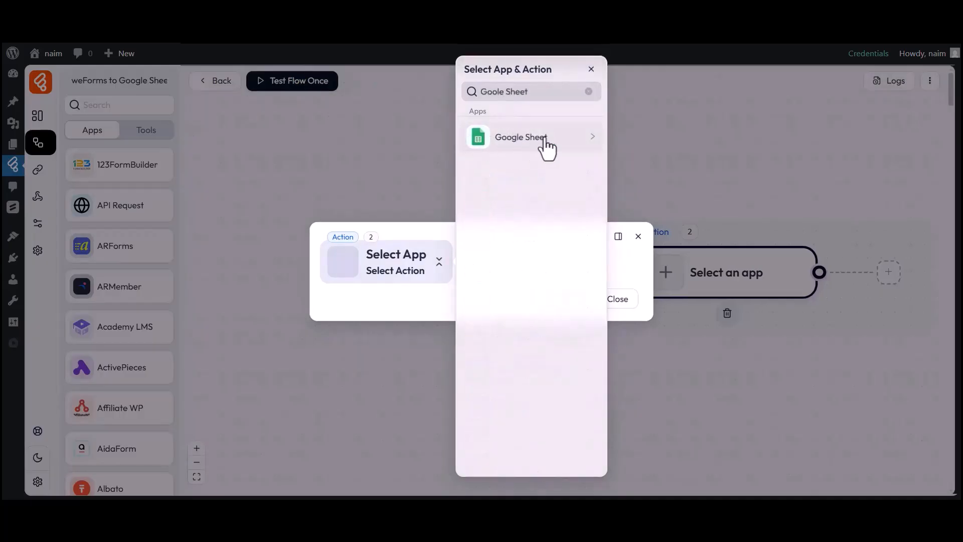
pyautogui.click(518, 142)
pyautogui.click(633, 137)
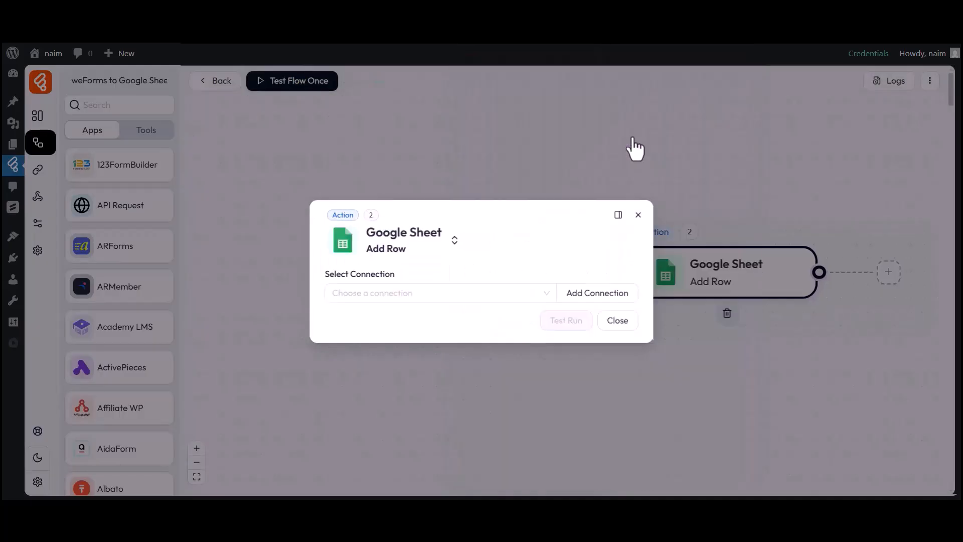
# - Start a new Google Sheet connection with the default name, focusing the Client Id and Client Secret fields
pyautogui.click(397, 273)
pyautogui.click(397, 292)
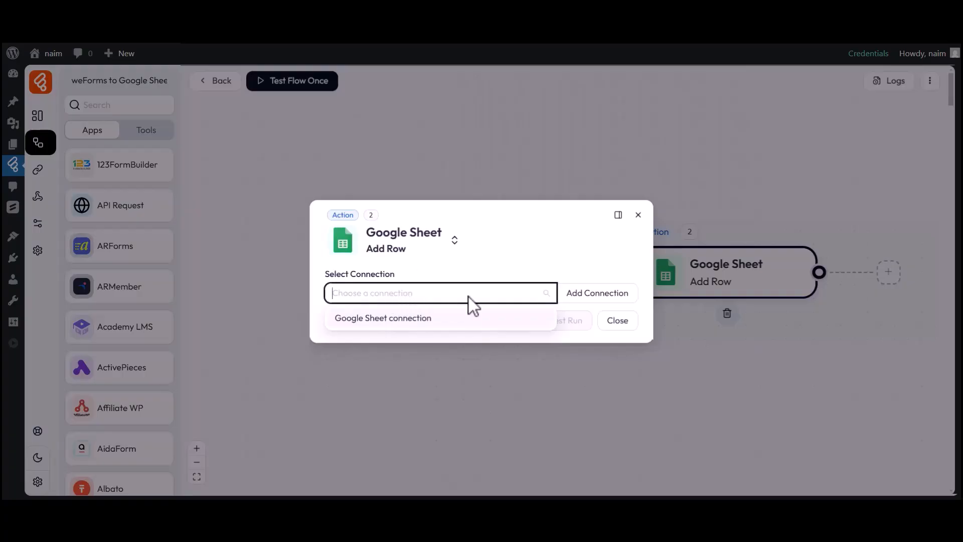
pyautogui.click(590, 300)
pyautogui.moveTo(655, 230); pyautogui.dragTo(727, 231)
pyautogui.moveTo(661, 249); pyautogui.dragTo(687, 249)
pyautogui.click(760, 249)
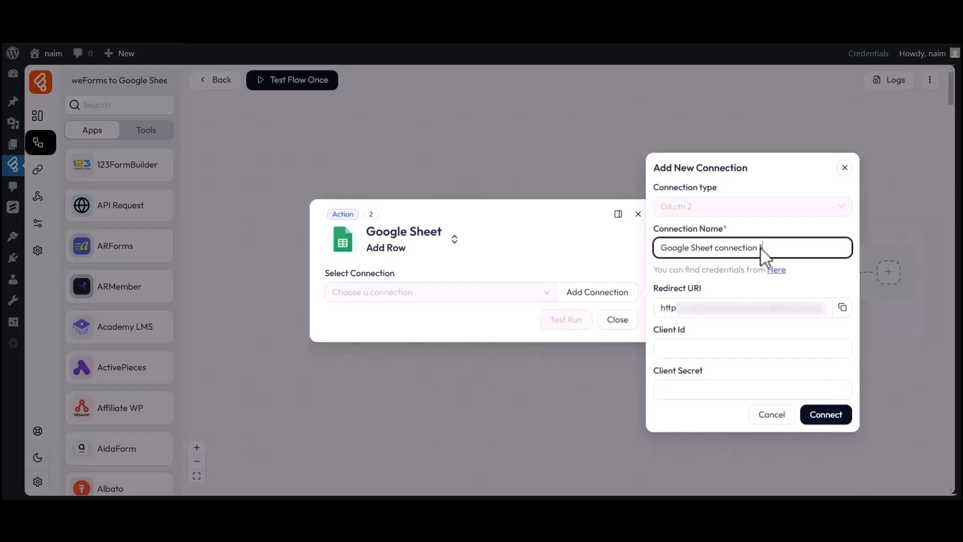
pyautogui.moveTo(655, 334); pyautogui.dragTo(681, 334)
pyautogui.click(674, 348)
pyautogui.moveTo(654, 370); pyautogui.dragTo(691, 378)
pyautogui.click(707, 371)
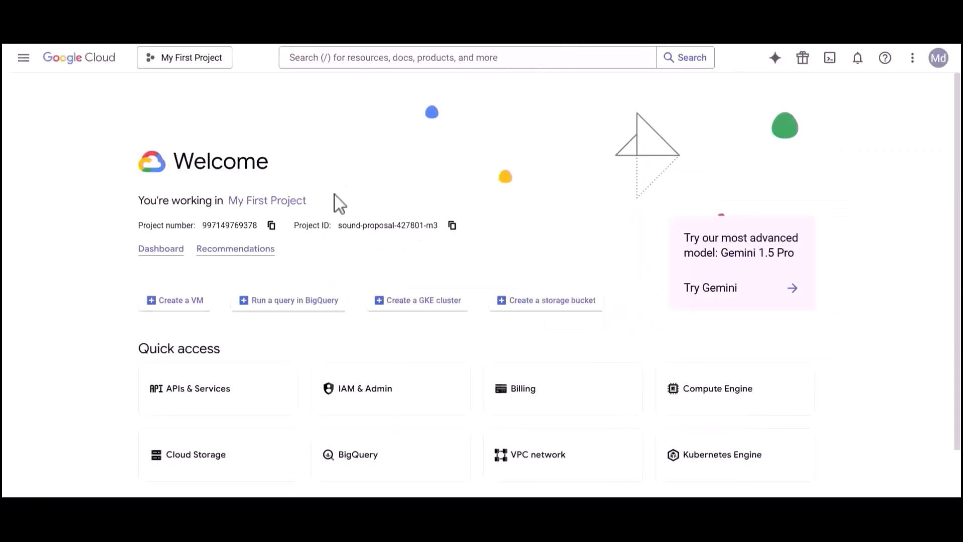
# - Enable the Google Drive API from APIs & Services
pyautogui.click(23, 58)
pyautogui.moveTo(44, 195)
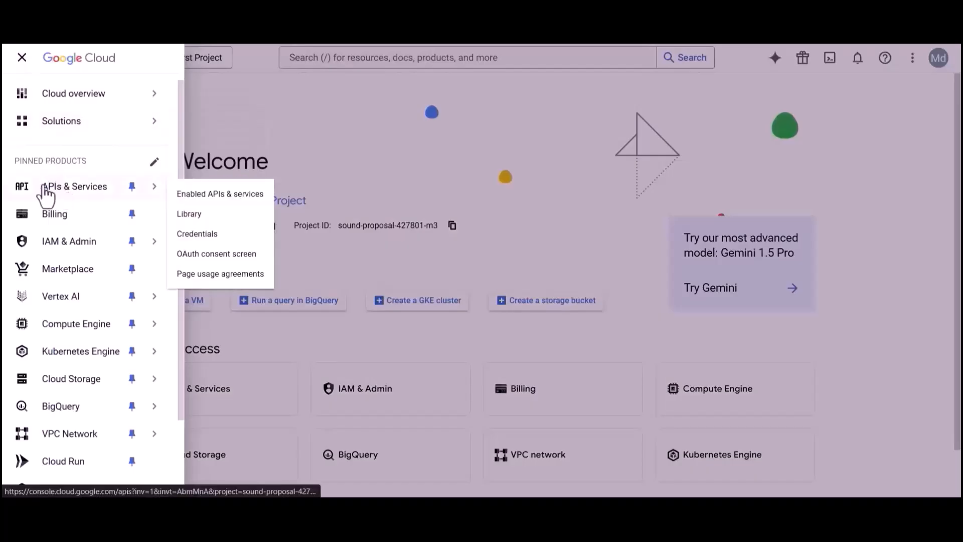
pyautogui.click(91, 193)
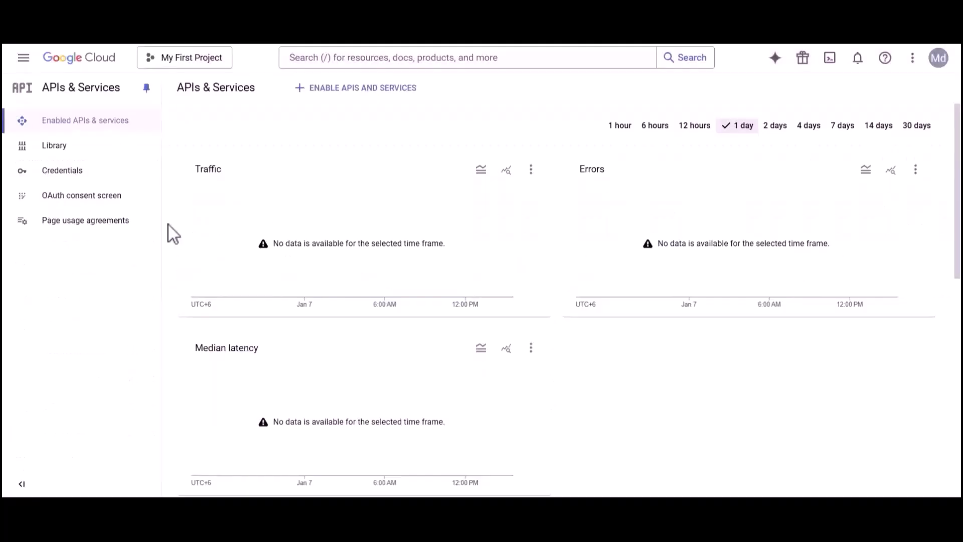
pyautogui.click(333, 61)
pyautogui.write('Google Drive API')
pyautogui.click(340, 106)
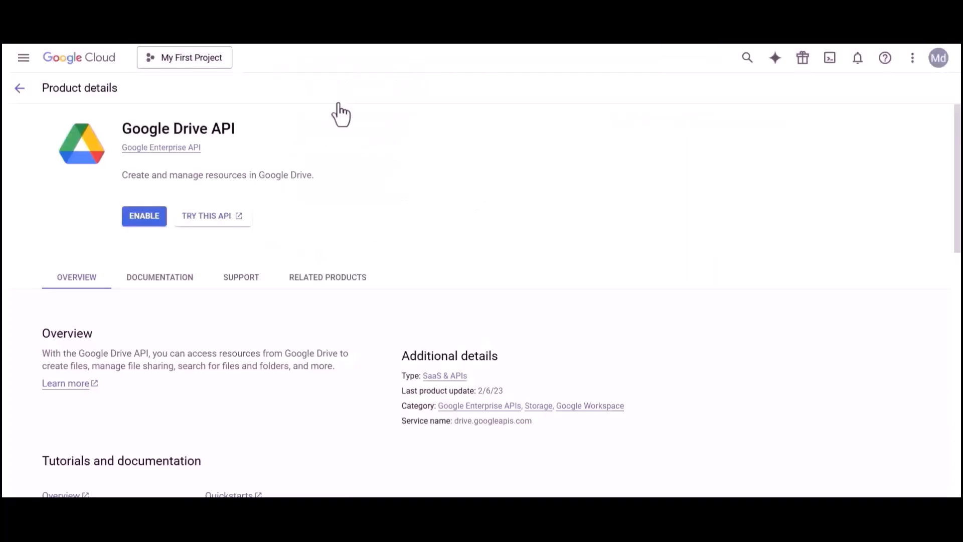
pyautogui.moveTo(122, 129); pyautogui.dragTo(241, 137)
pyautogui.click(244, 140)
pyautogui.click(156, 216)
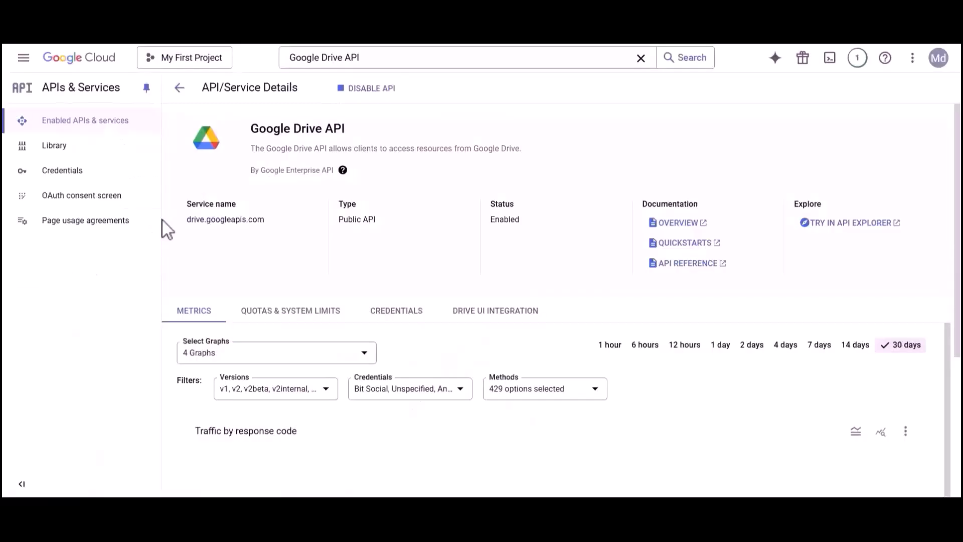
# - Enable the Google Sheets API, then go to the OAuth consent screen settings
pyautogui.doubleClick(337, 58)
pyautogui.write('sheets')
pyautogui.click(345, 111)
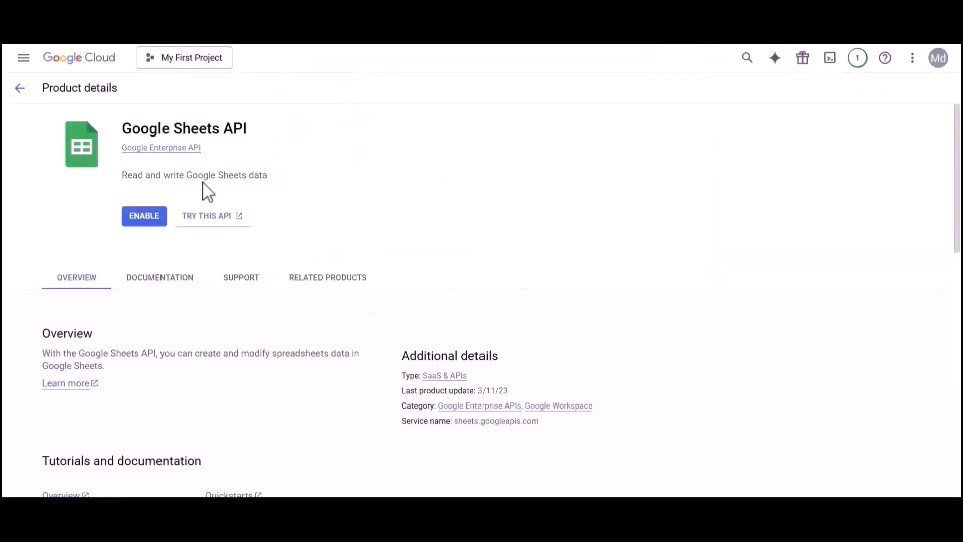
pyautogui.click(146, 217)
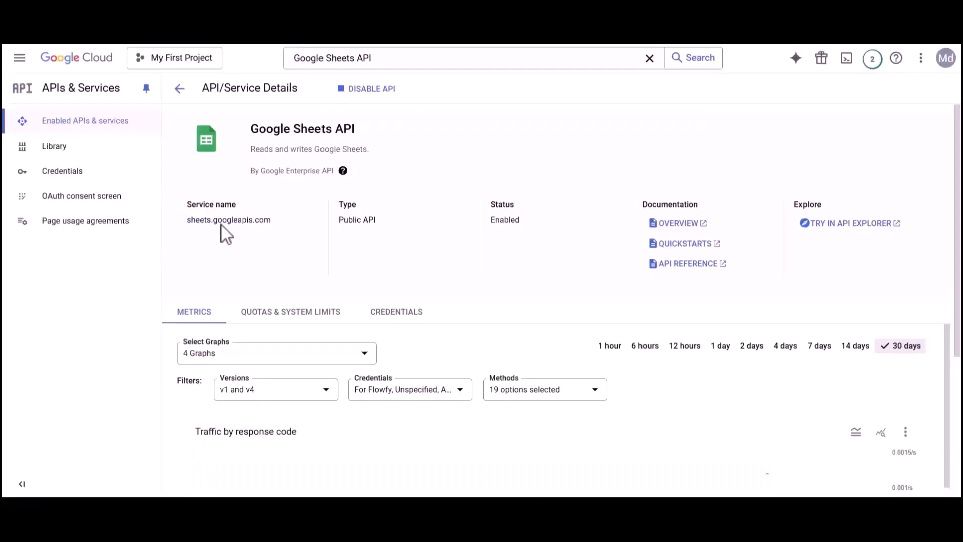
pyautogui.click(78, 198)
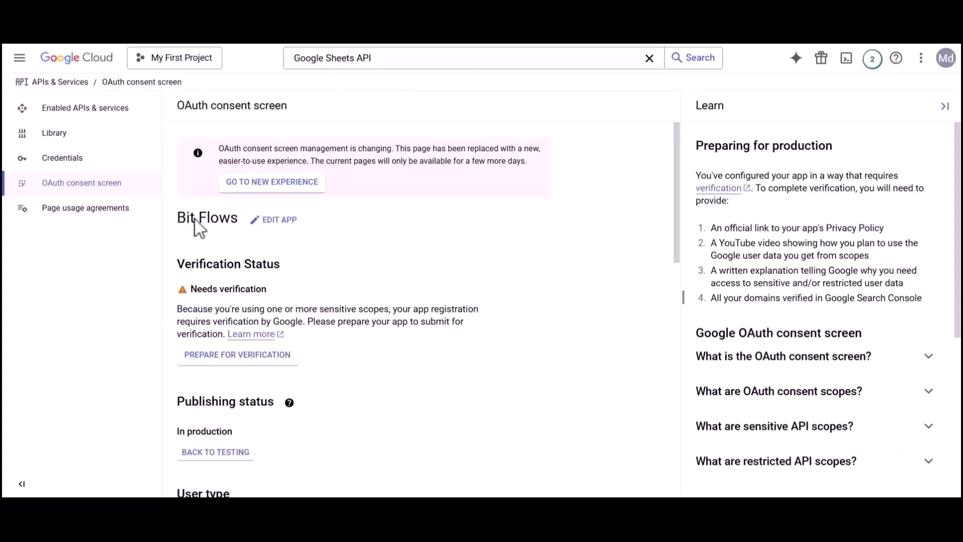
# - Edit the Bit Flows app registration, keep the support and developer e-mails, and save it
pyautogui.click(267, 222)
pyautogui.moveTo(197, 281); pyautogui.dragTo(269, 281)
pyautogui.click(269, 280)
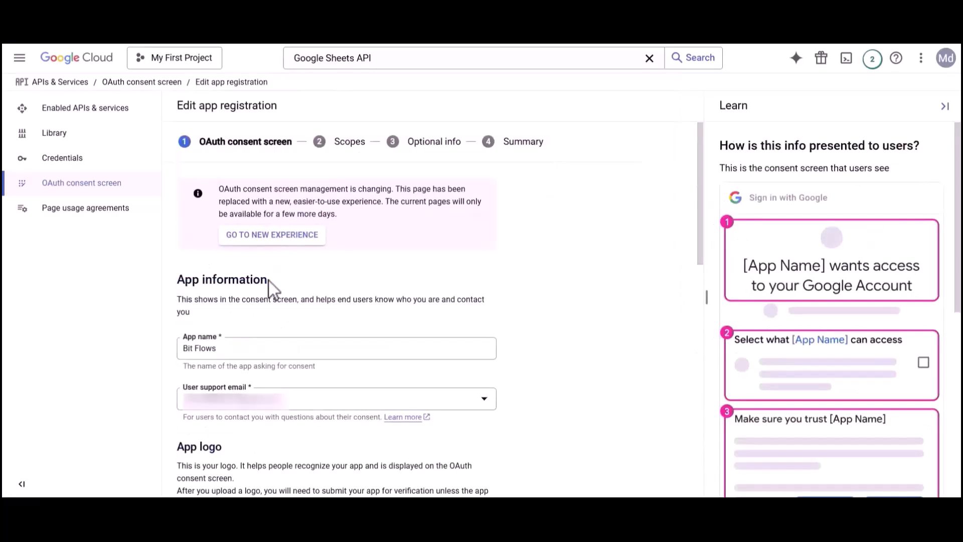
pyautogui.click(228, 399)
pyautogui.click(231, 401)
pyautogui.scroll(-8, 230, 411)
pyautogui.scroll(-4, 230, 407)
pyautogui.moveTo(178, 399); pyautogui.dragTo(343, 404)
pyautogui.click(344, 405)
pyautogui.click(228, 426)
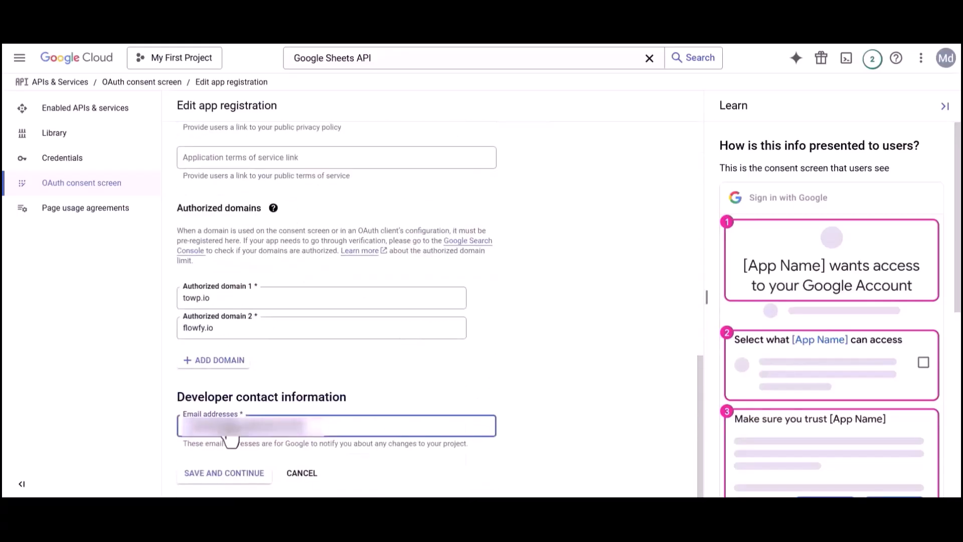
pyautogui.click(226, 476)
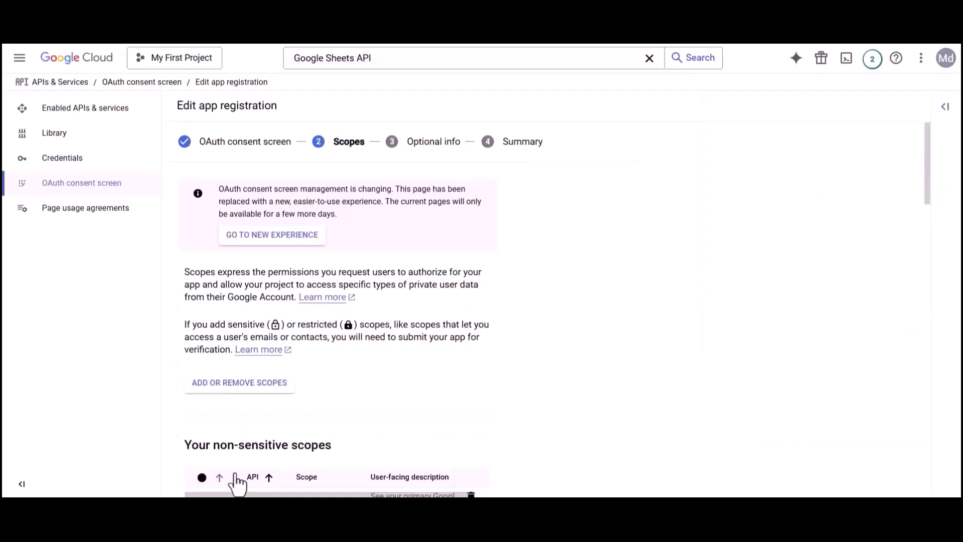
# - Add the drive and drive.file scopes by filtering the scope list with each docs URL
pyautogui.click(236, 391)
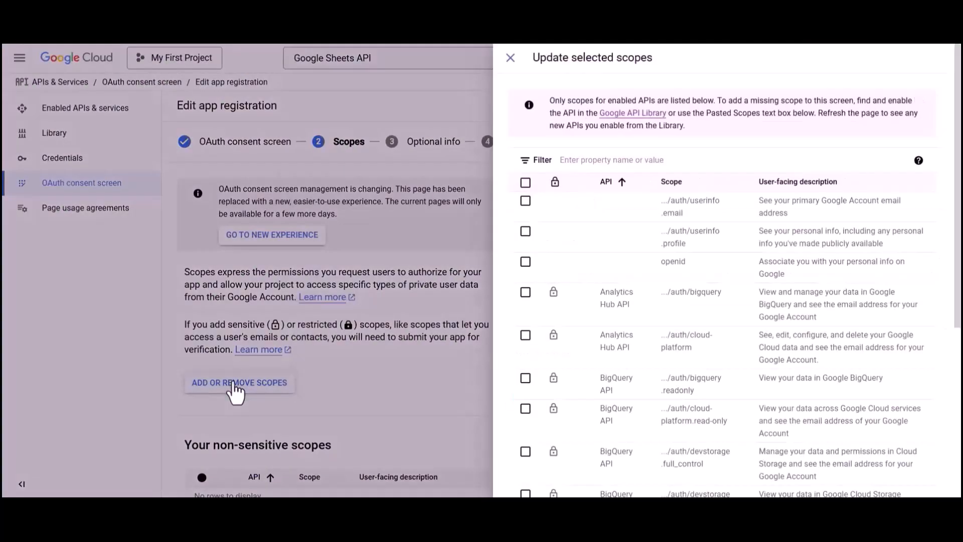
pyautogui.click(588, 161)
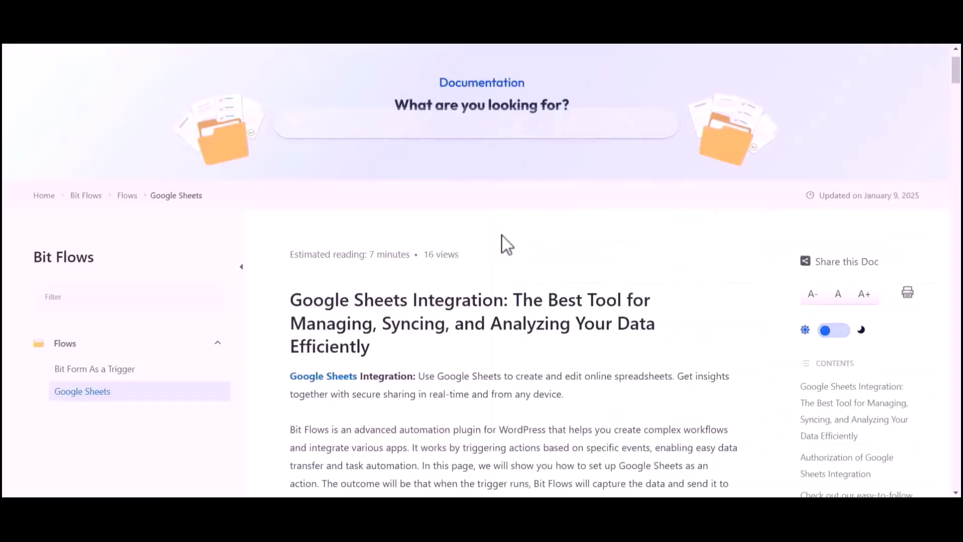
pyautogui.scroll(-15, 502, 235)
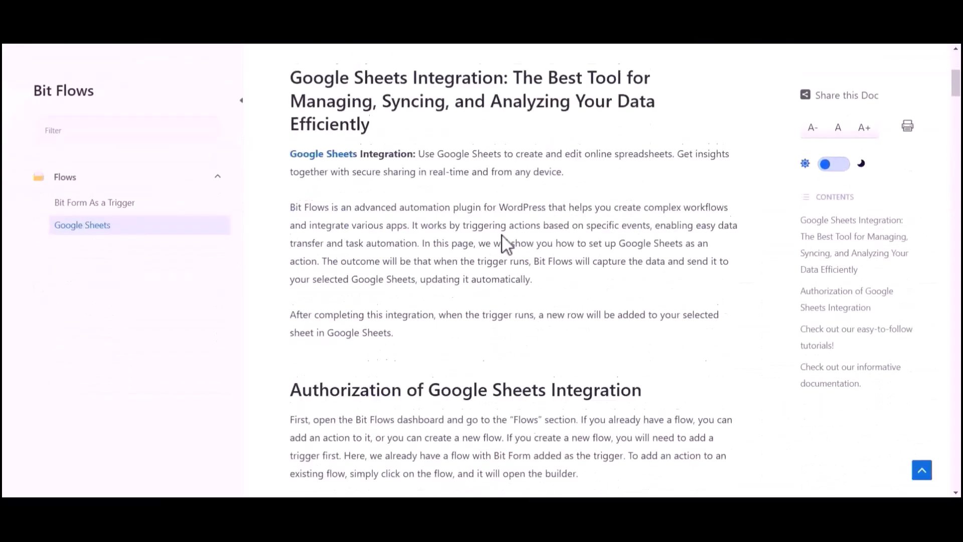
pyautogui.scroll(-20, 502, 235)
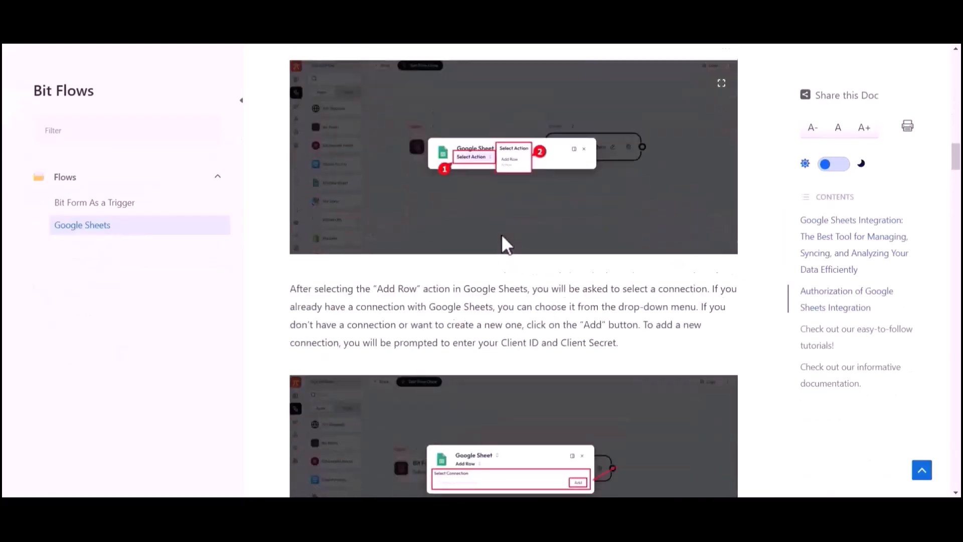
pyautogui.scroll(-10, 502, 236)
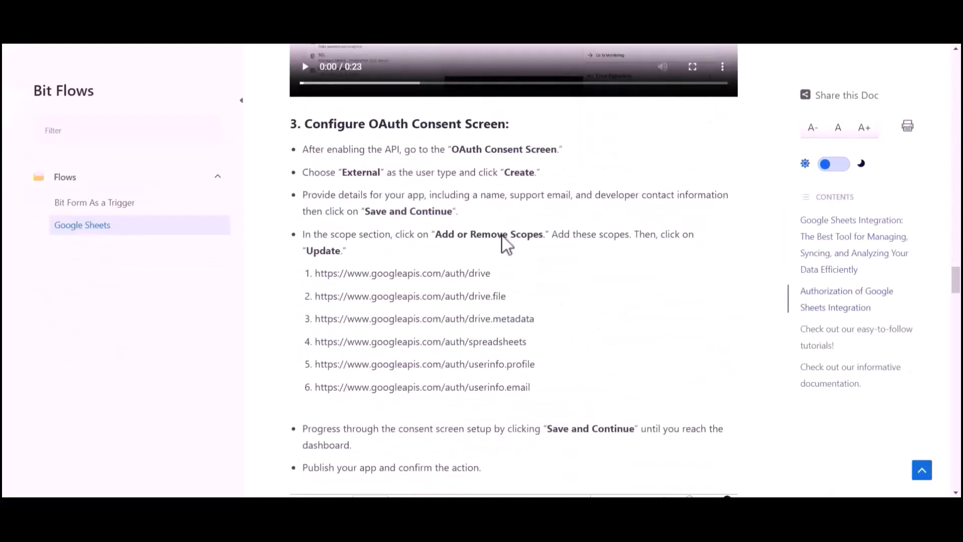
pyautogui.moveTo(316, 273); pyautogui.dragTo(491, 277)
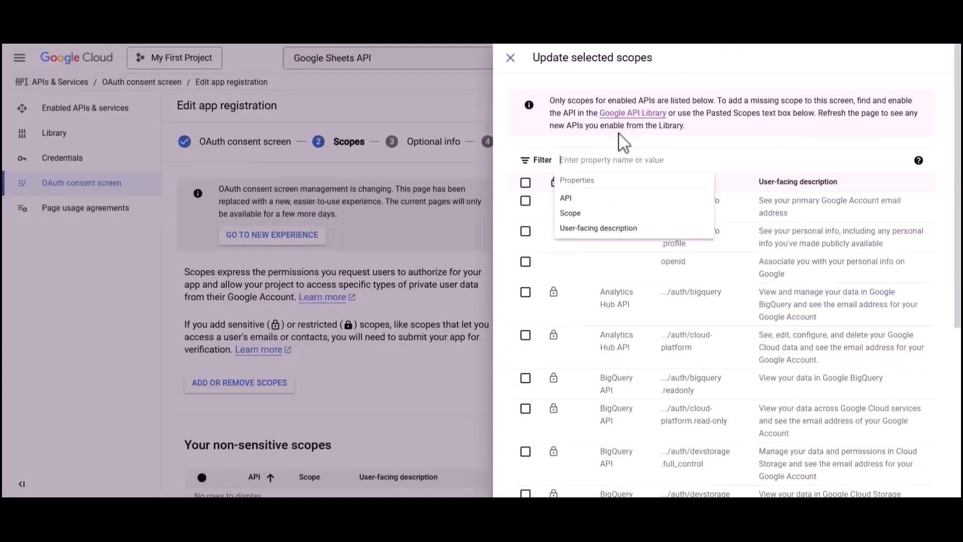
pyautogui.write('https://www.googleapis.com/auth/drive')
pyautogui.press('Return')
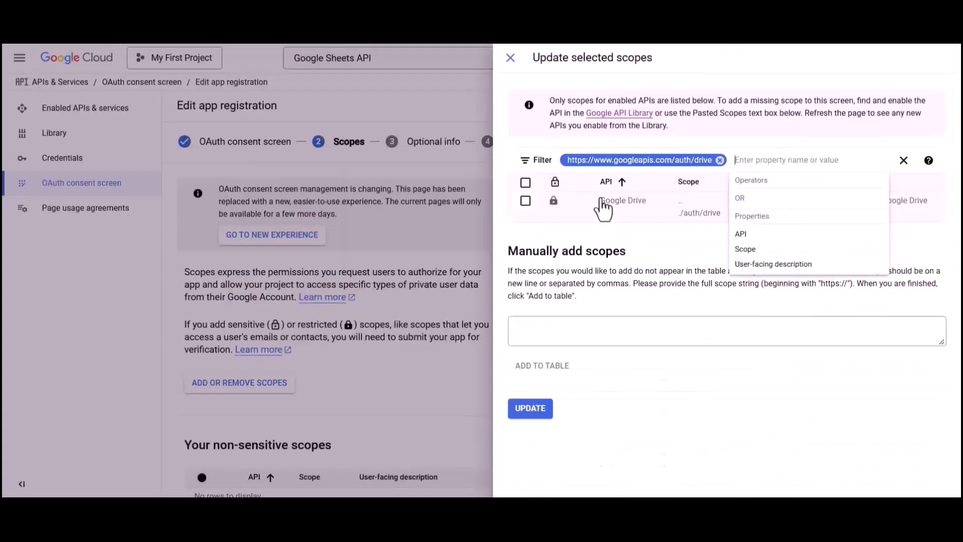
pyautogui.click(526, 201)
pyautogui.click(720, 160)
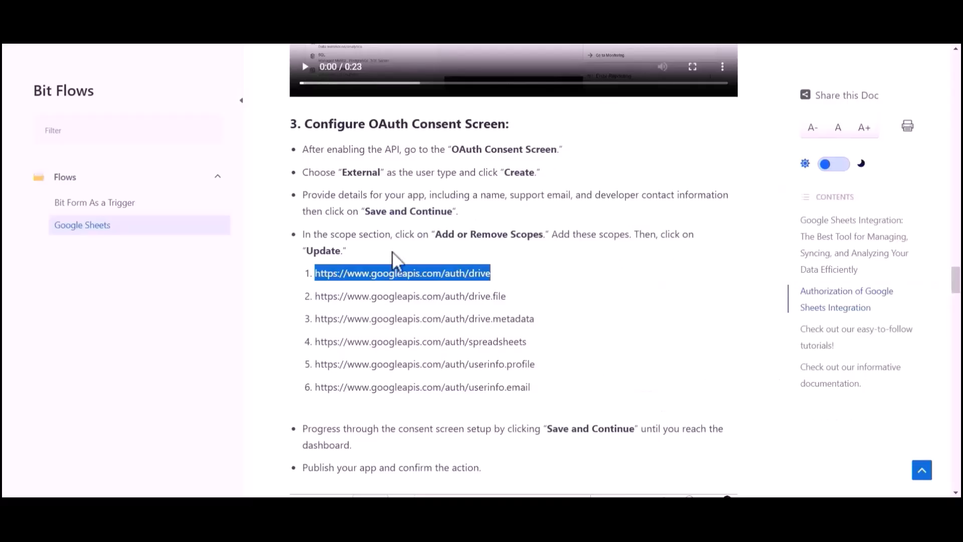
pyautogui.moveTo(315, 296); pyautogui.dragTo(504, 299)
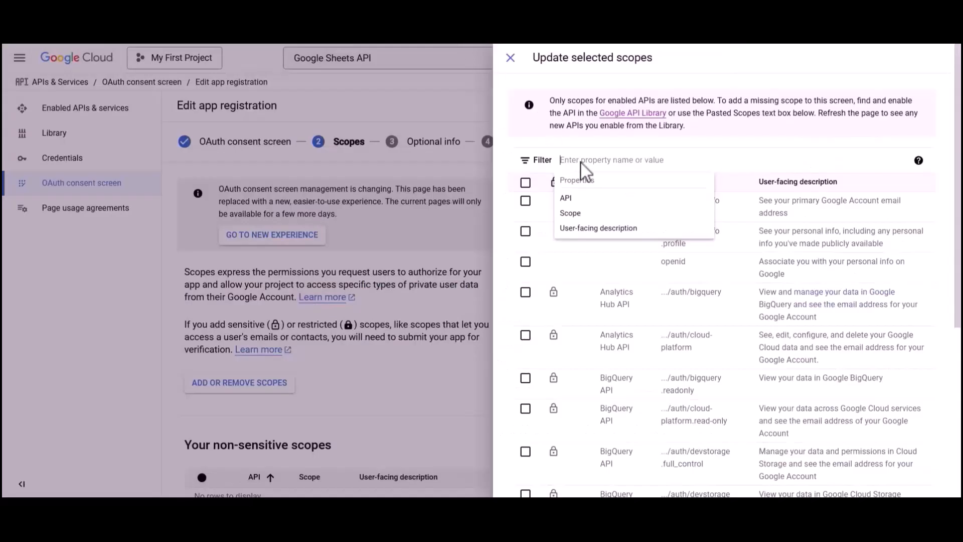
pyautogui.write('https://www.googleapis.com/auth/drive.file')
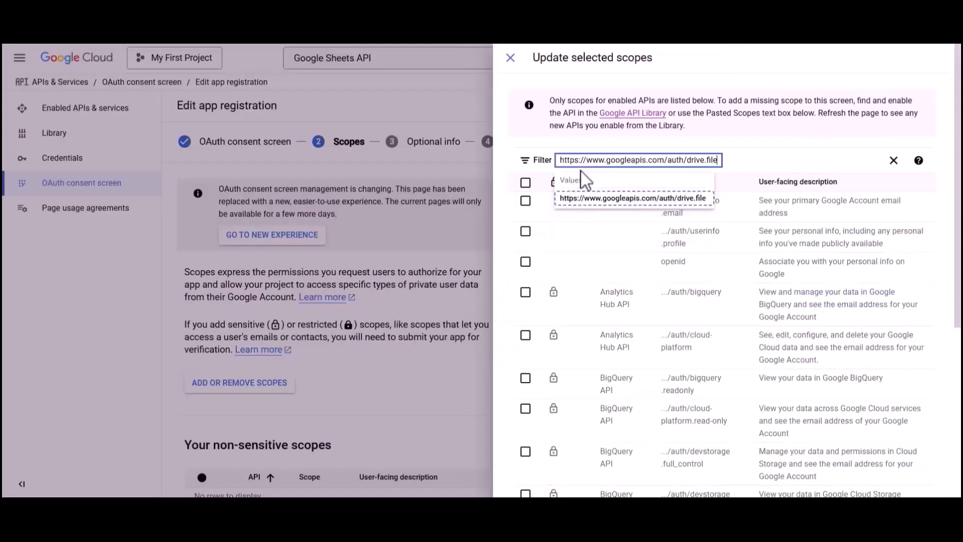
pyautogui.press('Return')
pyautogui.click(526, 201)
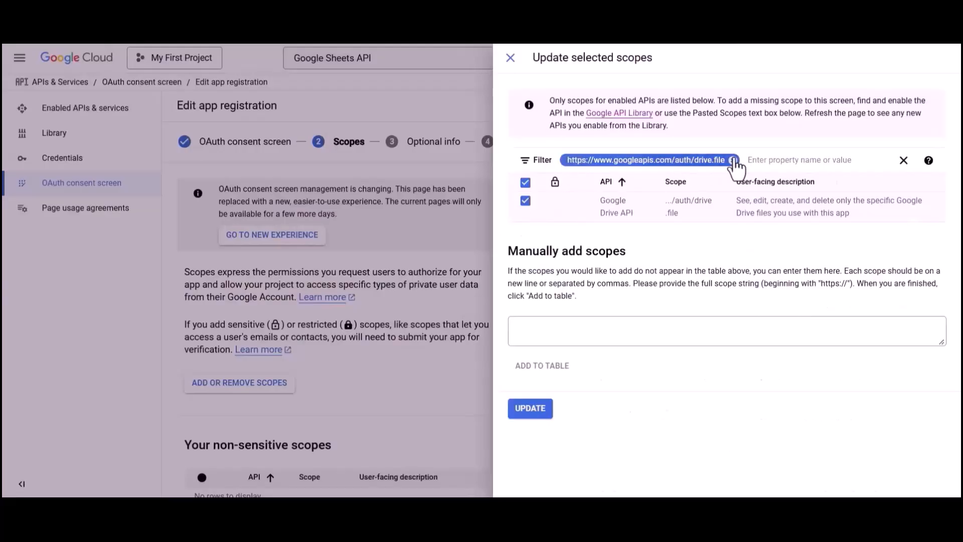
pyautogui.click(733, 160)
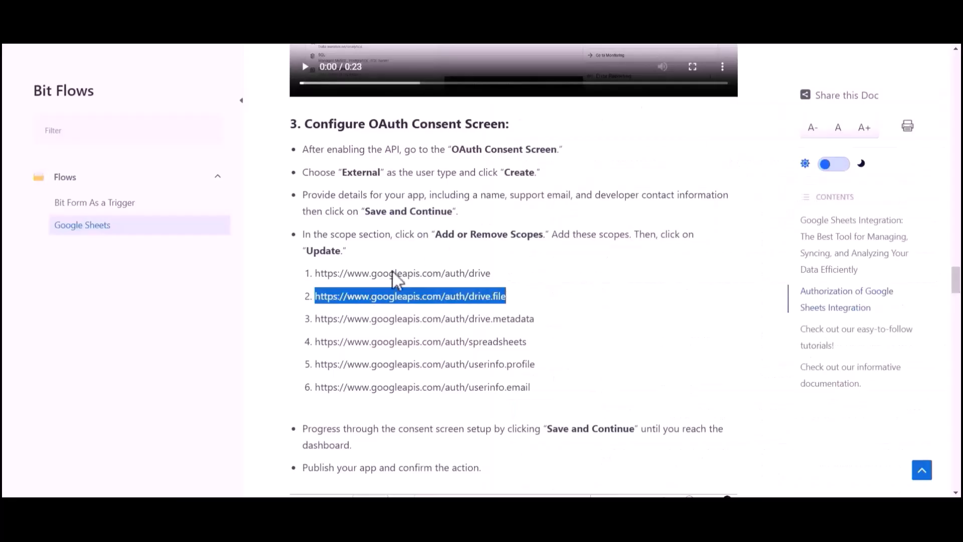
# - Add the drive.metadata and spreadsheets scopes the same way
pyautogui.moveTo(316, 318); pyautogui.dragTo(536, 320)
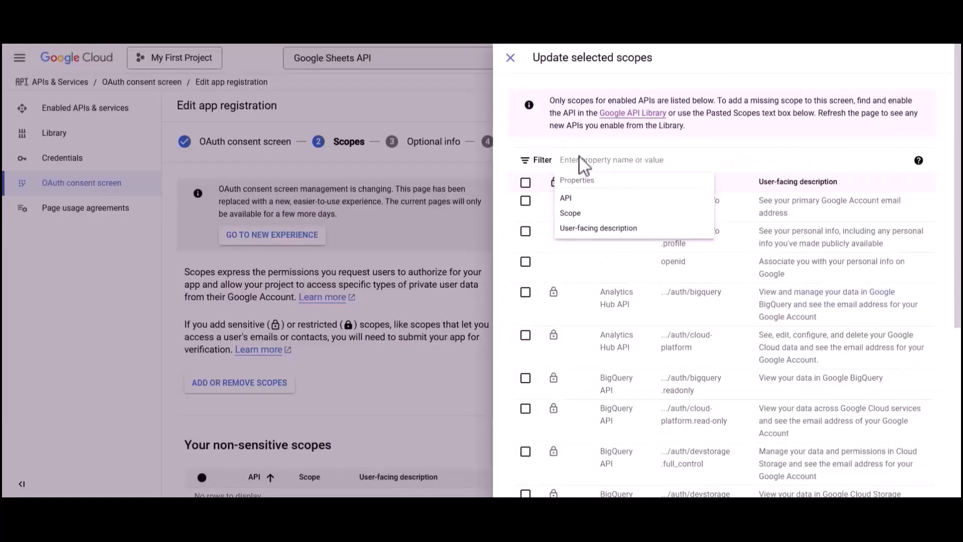
pyautogui.write('https://www.googleapis.com/auth/drive.metadata')
pyautogui.click(584, 195)
pyautogui.click(525, 201)
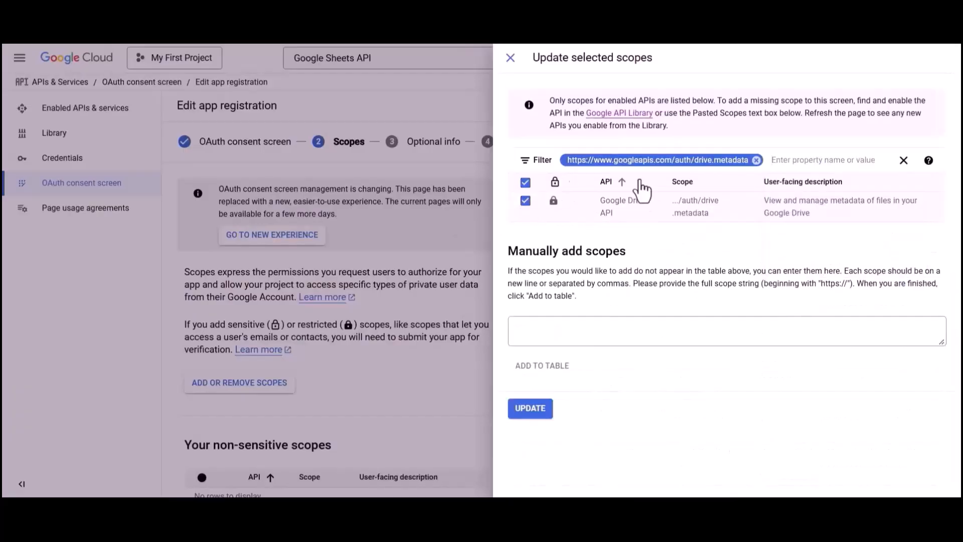
pyautogui.click(757, 160)
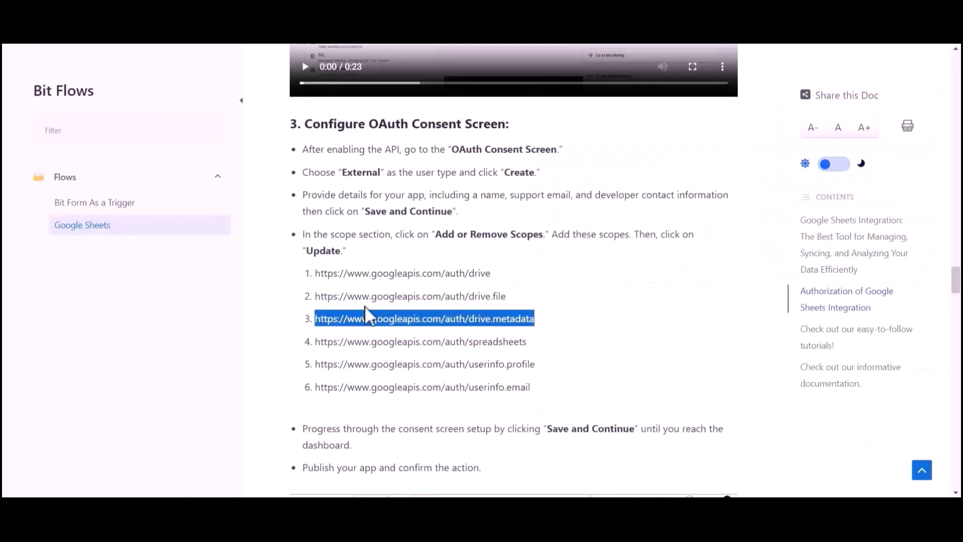
pyautogui.moveTo(316, 342); pyautogui.dragTo(527, 345)
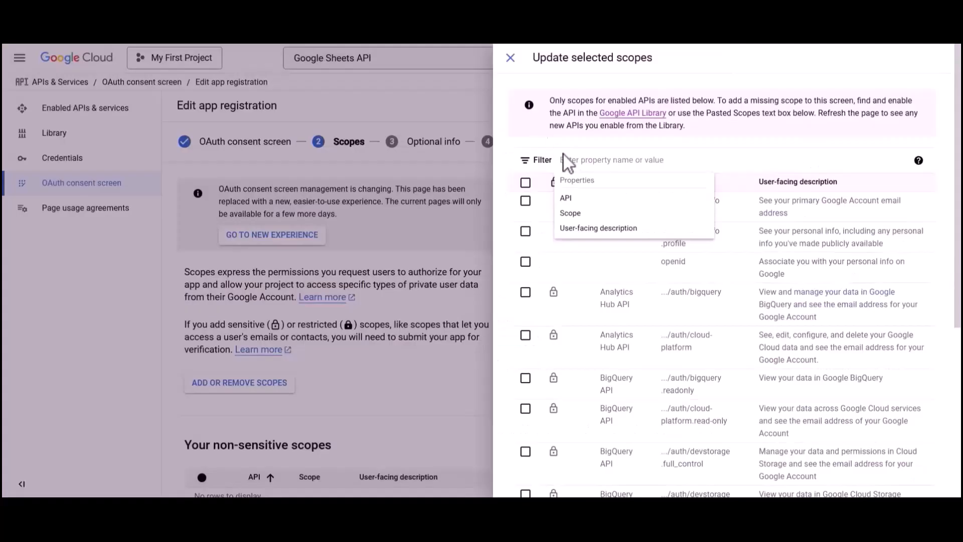
pyautogui.write('https://www.googleapis.com/auth/spreadsheets')
pyautogui.click(577, 197)
pyautogui.click(525, 201)
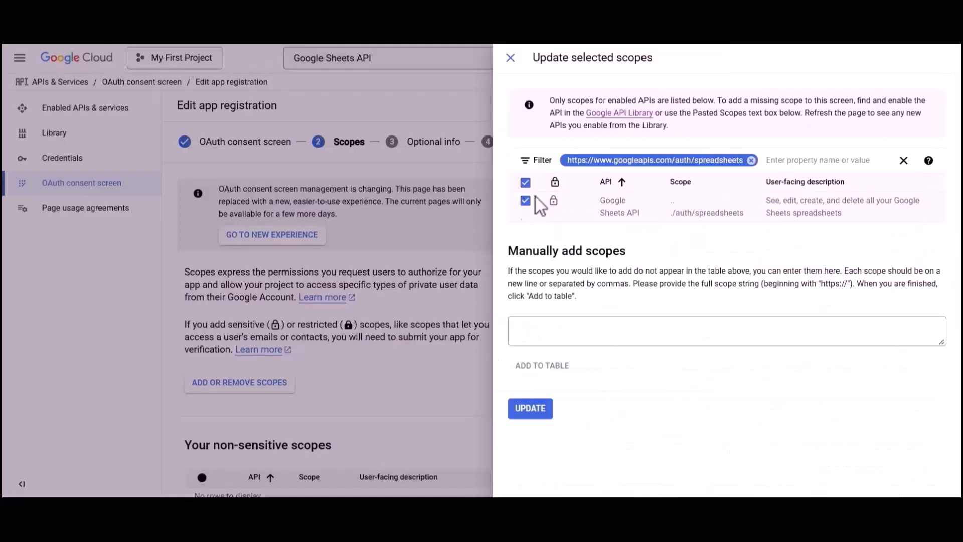
pyautogui.click(751, 160)
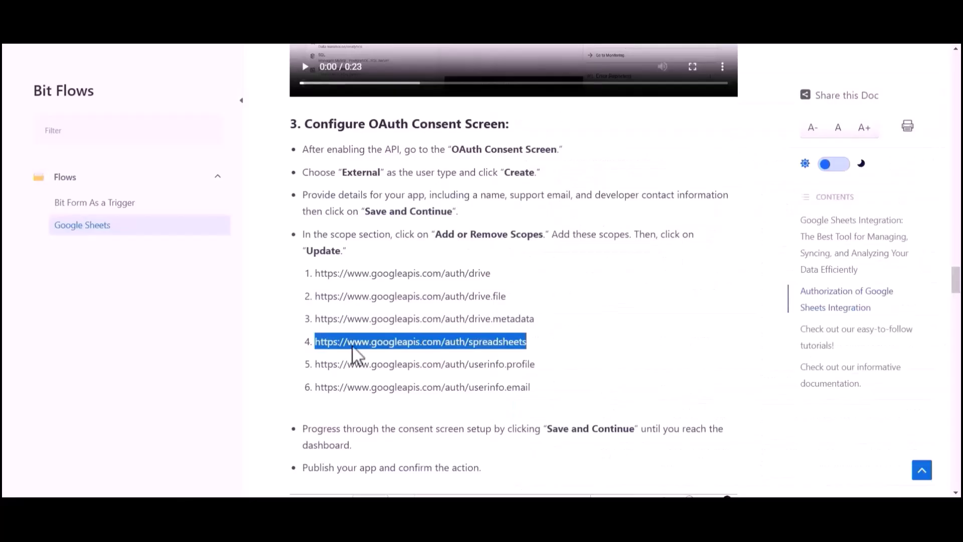
# - Add the userinfo.profile and userinfo.email scopes
pyautogui.moveTo(315, 364); pyautogui.dragTo(536, 365)
pyautogui.hotkey('ctrl', 'c')
pyautogui.click(587, 151)
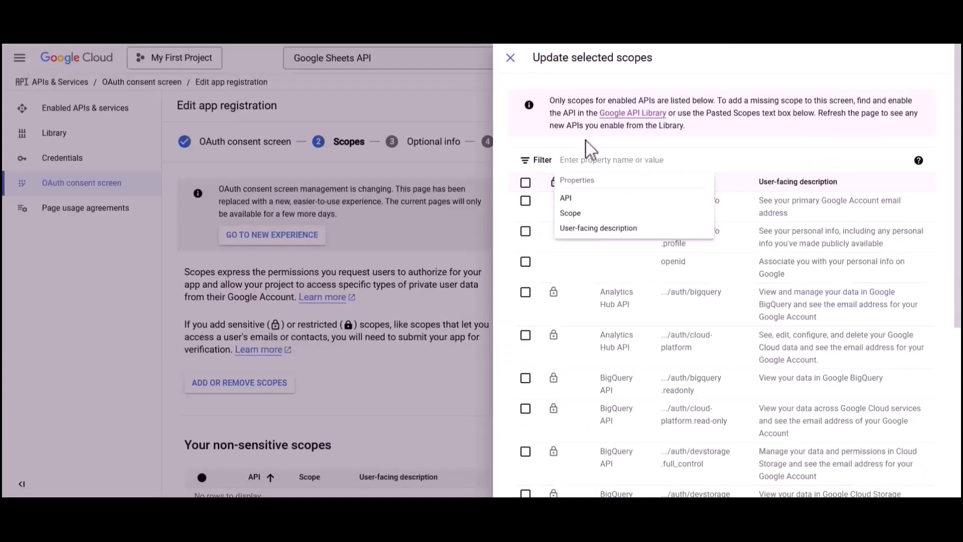
pyautogui.hotkey('ctrl', 'v')
pyautogui.click(582, 197)
pyautogui.click(525, 201)
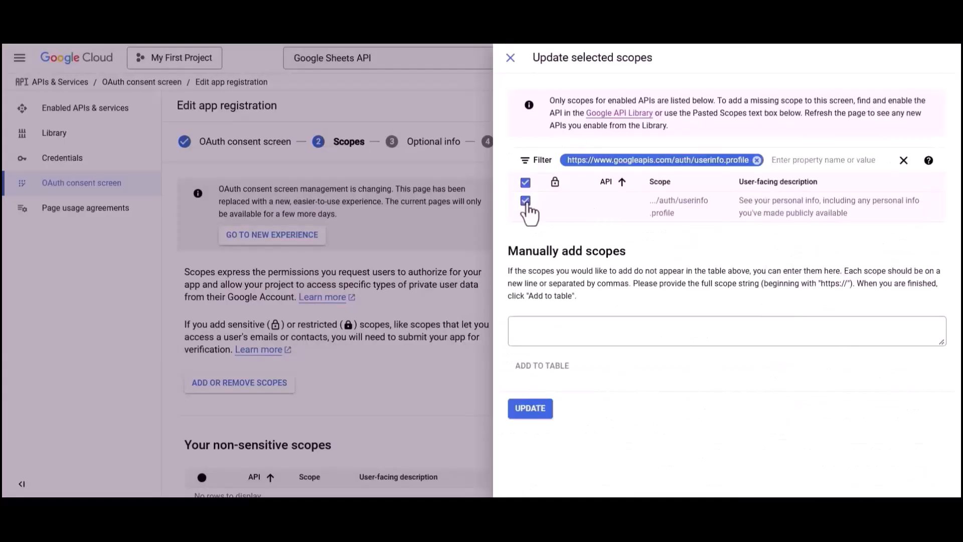
pyautogui.click(756, 160)
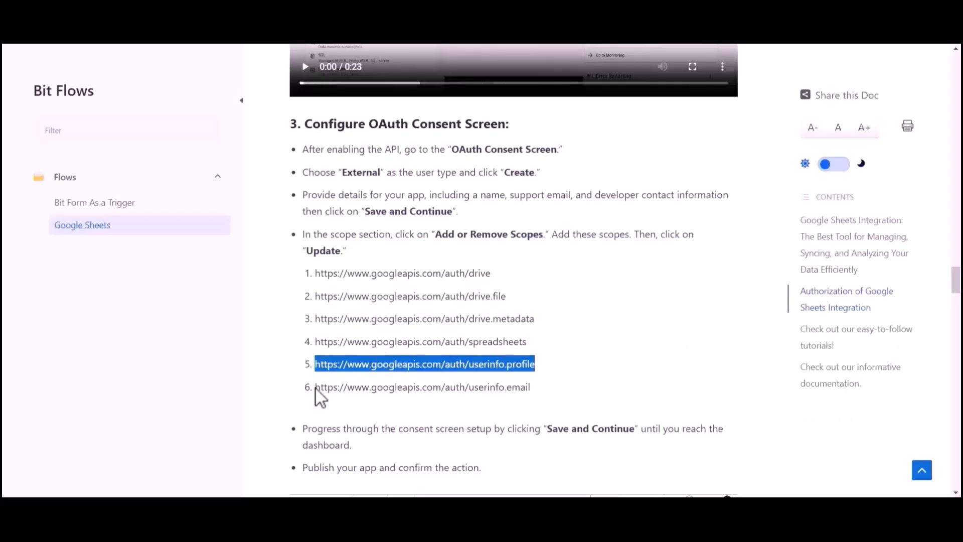
pyautogui.moveTo(316, 388); pyautogui.dragTo(527, 389)
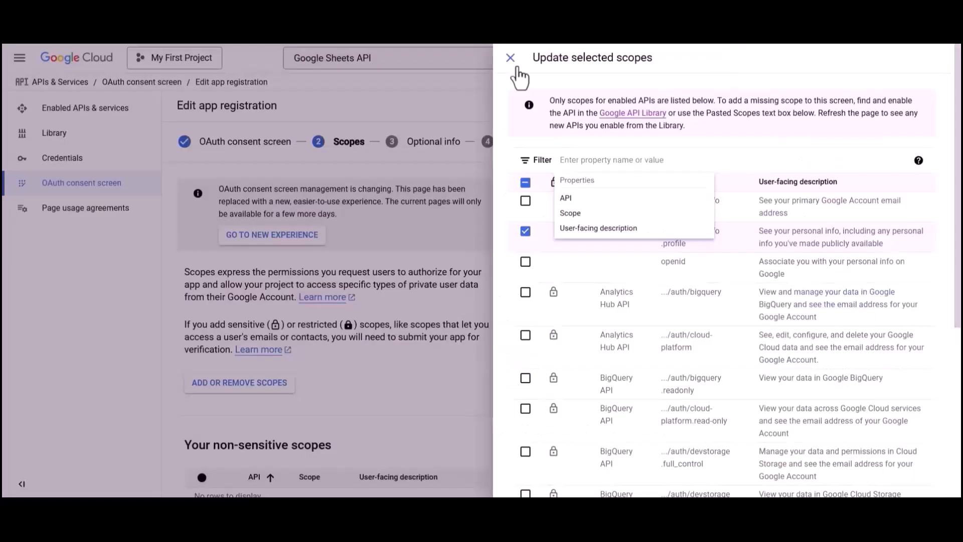
pyautogui.write('https://www.googleapis.com/auth/userinfo.email')
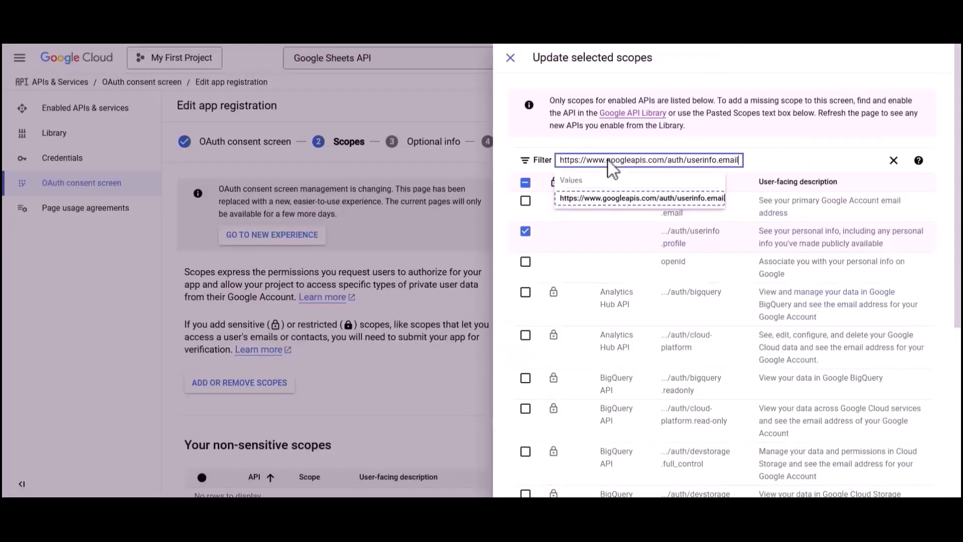
pyautogui.click(601, 198)
pyautogui.click(525, 201)
pyautogui.click(754, 159)
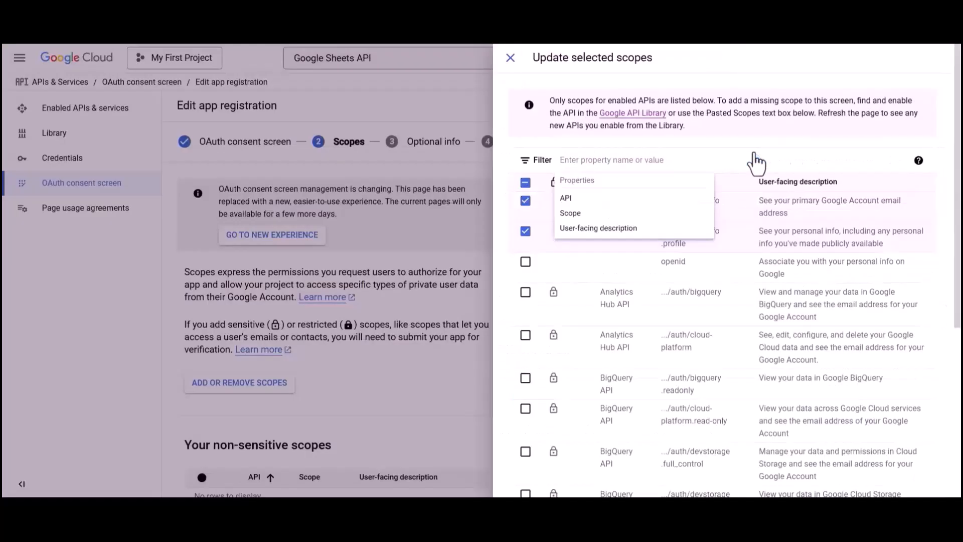
# - Save the six scopes, finish the registration steps, and publish the app to production
pyautogui.scroll(-5, 705, 369)
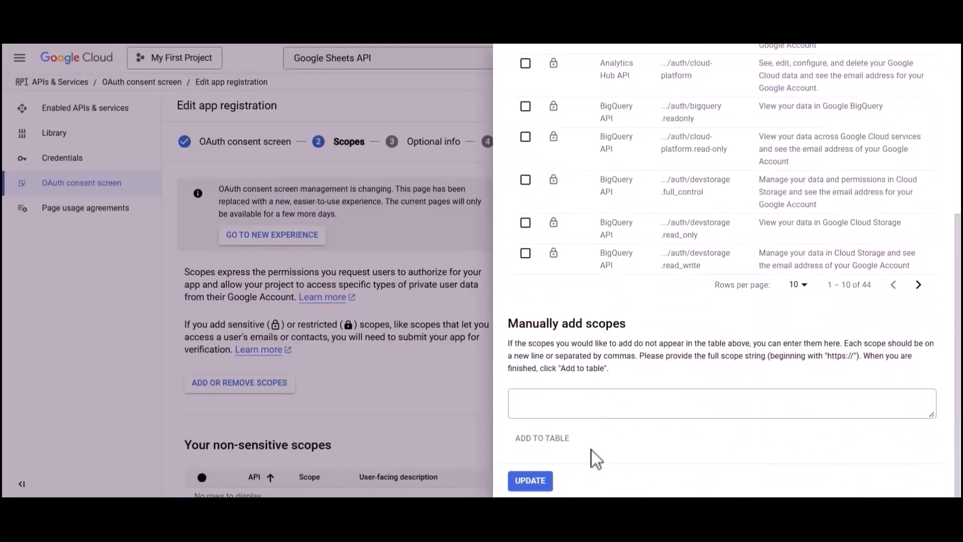
pyautogui.click(531, 480)
pyautogui.scroll(-10, 534, 486)
pyautogui.scroll(-3, 534, 486)
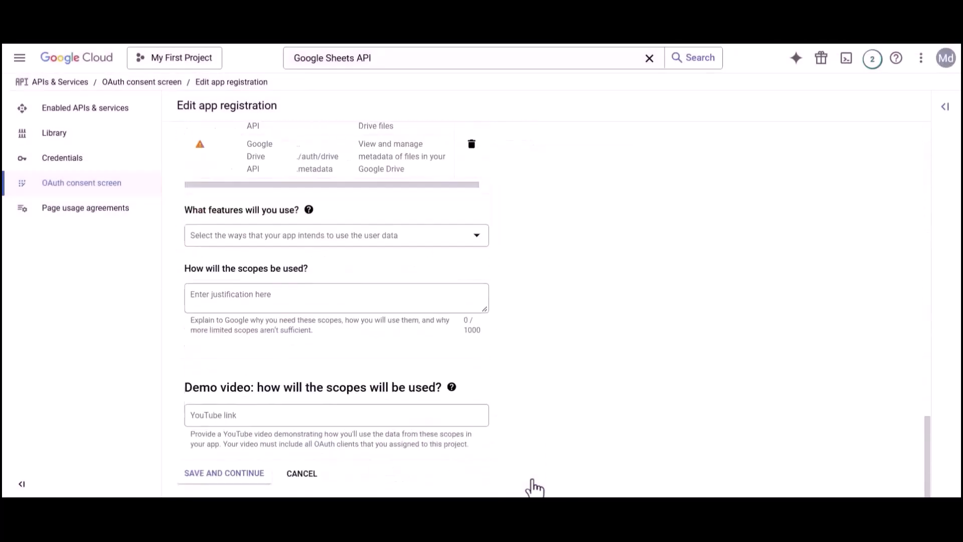
pyautogui.click(223, 472)
pyautogui.scroll(-3, 216, 478)
pyautogui.click(217, 471)
pyautogui.scroll(-15, 216, 474)
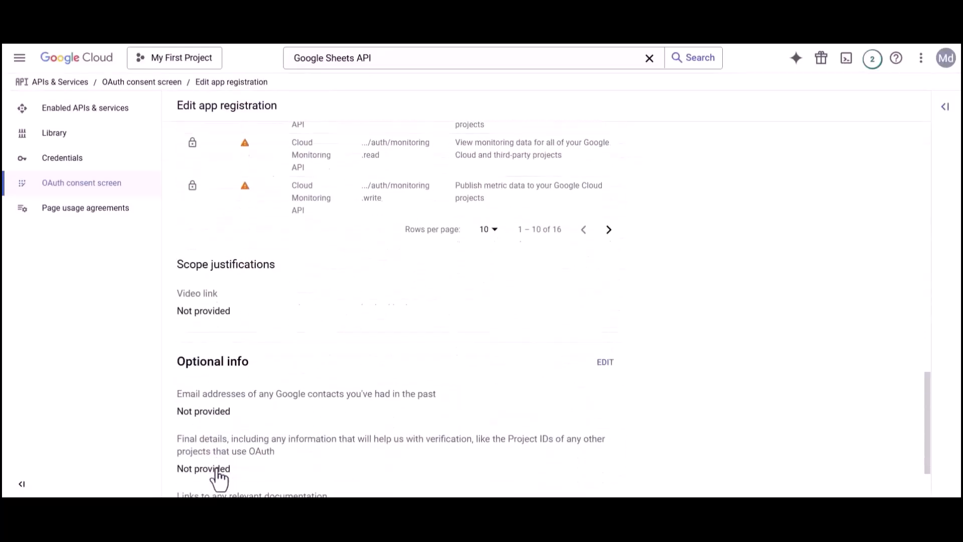
pyautogui.scroll(-3, 220, 479)
pyautogui.click(219, 479)
pyautogui.click(206, 318)
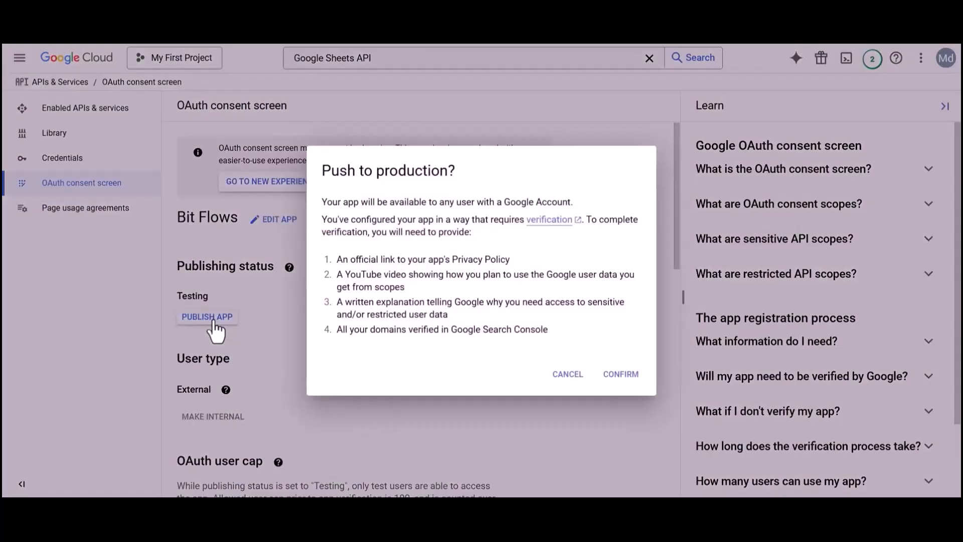
pyautogui.click(621, 377)
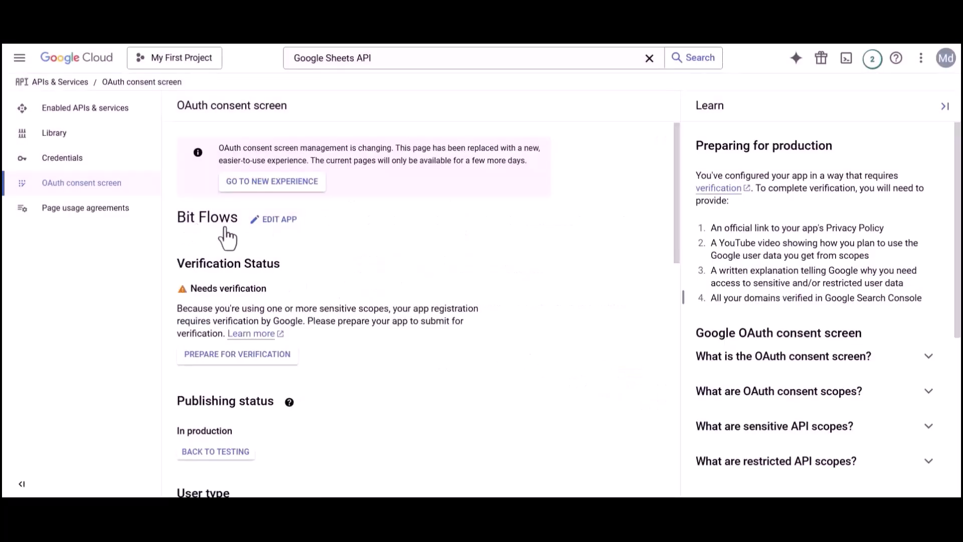
# - Start a new Web application OAuth client ID named 'Bit Flow' in Credentials
pyautogui.click(75, 159)
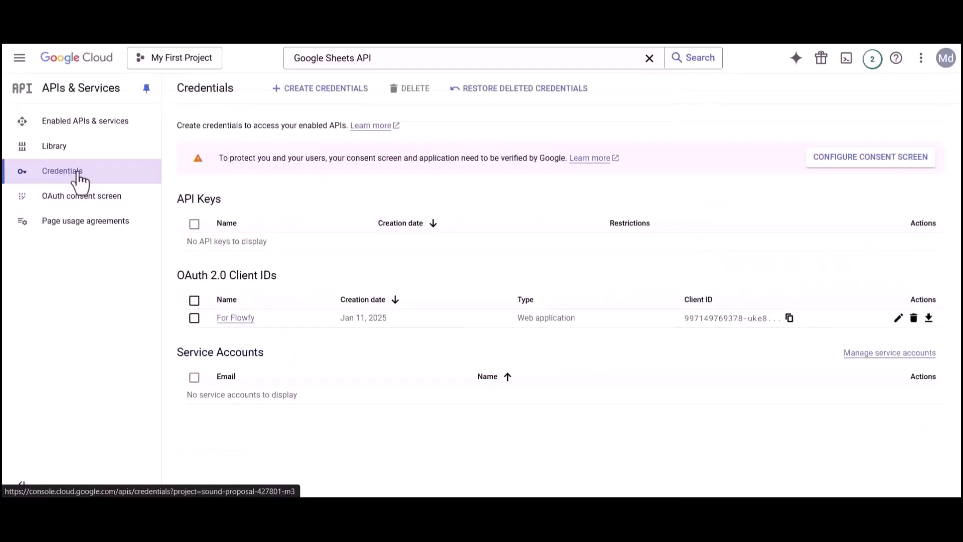
pyautogui.click(317, 90)
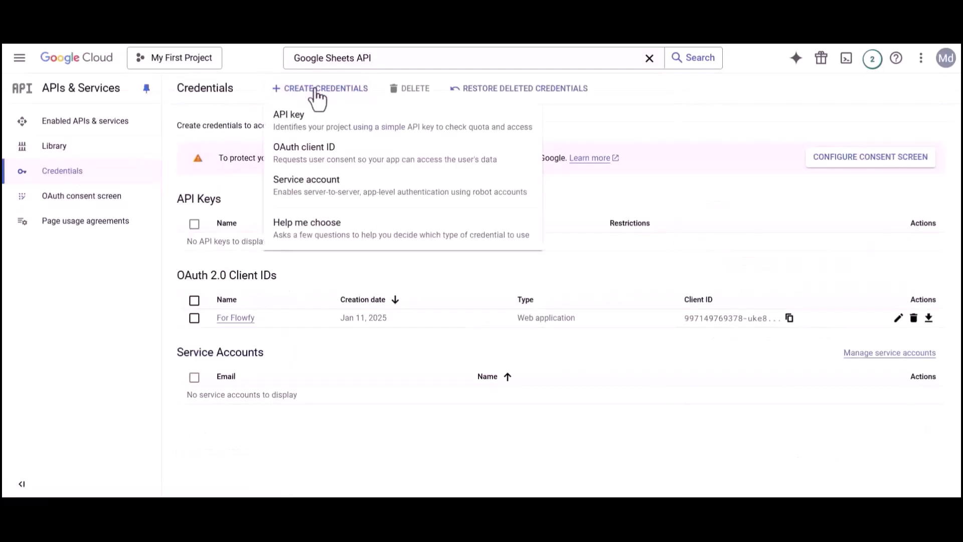
pyautogui.click(310, 156)
pyautogui.click(256, 194)
pyautogui.click(215, 209)
pyautogui.moveTo(184, 234); pyautogui.dragTo(236, 239)
pyautogui.write('Bit Flow')
# - Add an authorized JavaScript origin entry to the OAuth client
pyautogui.moveTo(179, 351); pyautogui.dragTo(342, 357)
pyautogui.click(342, 357)
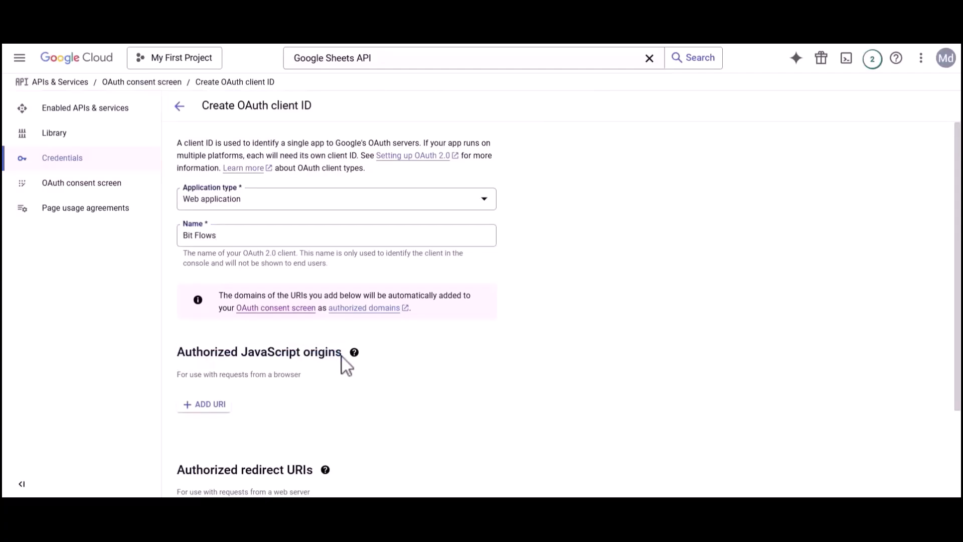
pyautogui.click(206, 404)
pyautogui.scroll(-3, 213, 421)
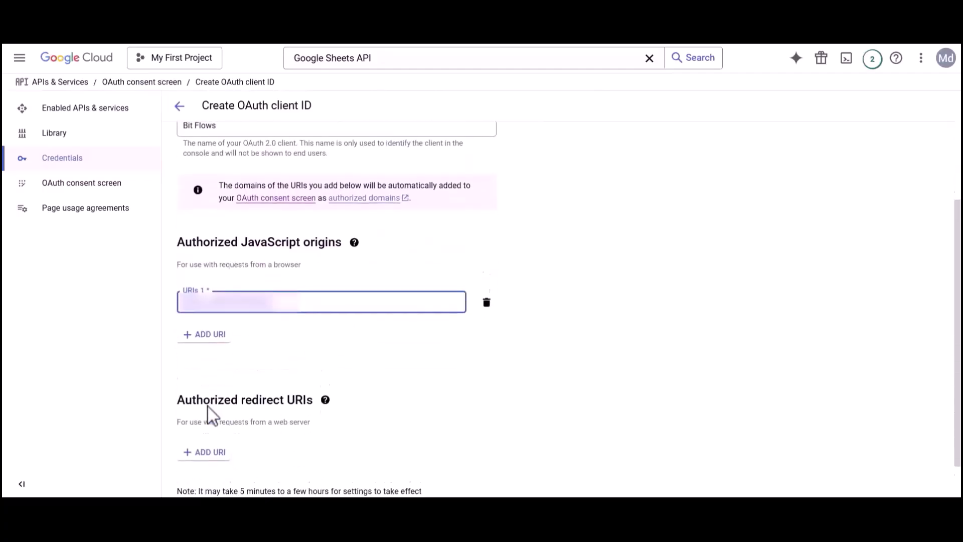
pyautogui.moveTo(180, 374); pyautogui.dragTo(305, 376)
pyautogui.click(305, 377)
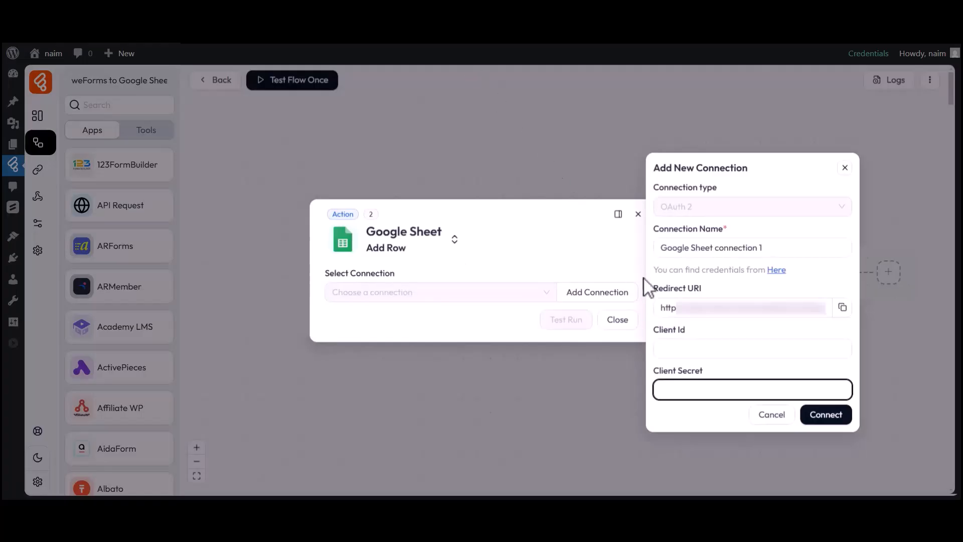
# - Copy the Bit Flows redirect URI and paste it as an authorized redirect URI
pyautogui.moveTo(652, 287); pyautogui.dragTo(829, 308)
pyautogui.click(698, 291)
pyautogui.click(829, 308)
pyautogui.click(846, 311)
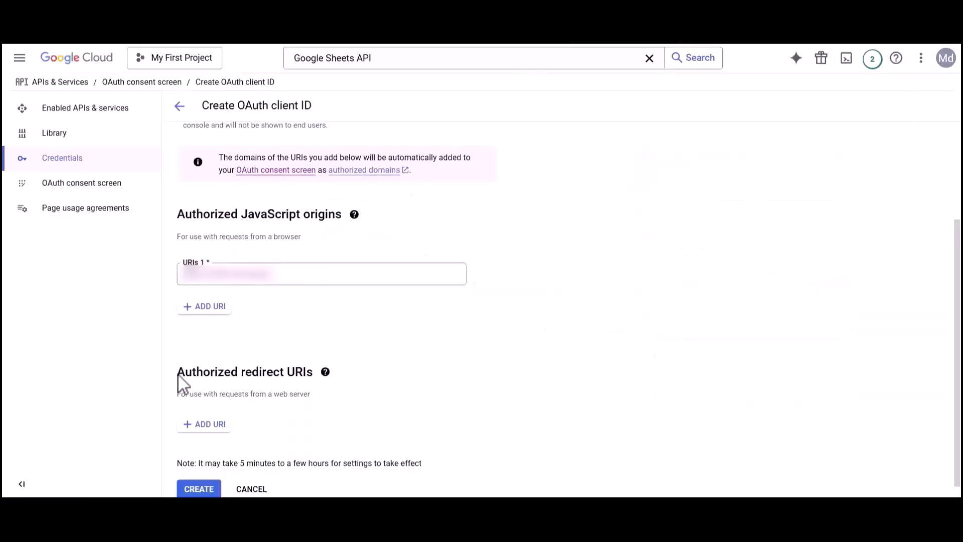
pyautogui.moveTo(179, 375); pyautogui.dragTo(312, 379)
pyautogui.click(312, 379)
pyautogui.click(222, 427)
pyautogui.hotkey('ctrl', 'v')
# - Create the OAuth client and copy its new Client ID
pyautogui.scroll(-1, 218, 434)
pyautogui.click(199, 473)
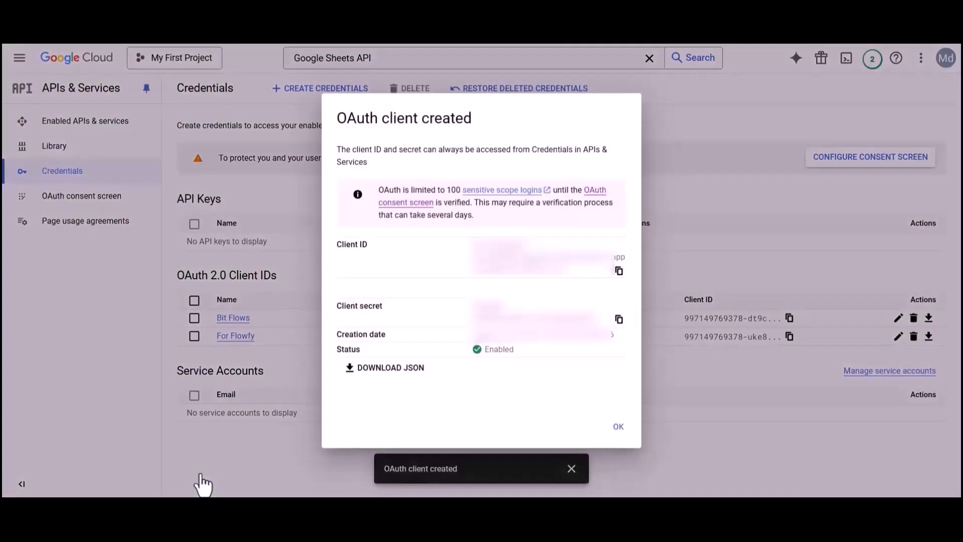
pyautogui.moveTo(338, 305); pyautogui.dragTo(389, 305)
pyautogui.click(388, 306)
pyautogui.click(619, 271)
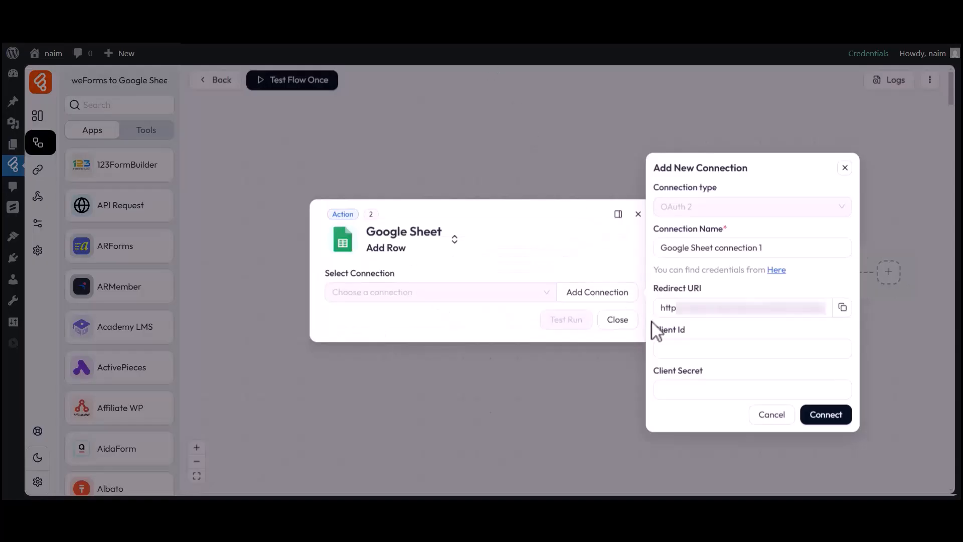
pyautogui.moveTo(652, 331); pyautogui.dragTo(690, 330)
# - Paste the OAuth Client Id and Client Secret into the Bit Flows connection form
pyautogui.click(691, 331)
pyautogui.hotkey('ctrl', 'v')
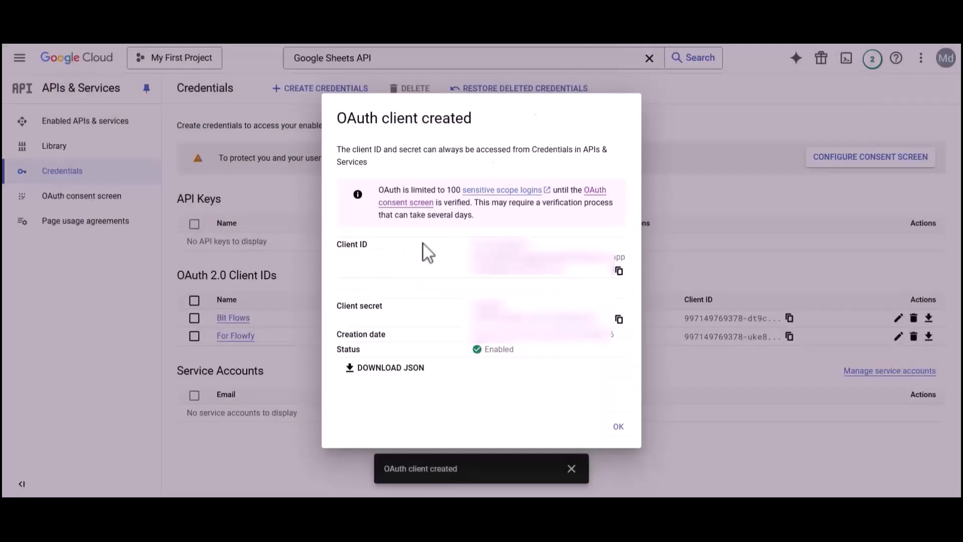
pyautogui.moveTo(338, 305); pyautogui.dragTo(386, 308)
pyautogui.click(389, 309)
pyautogui.click(620, 321)
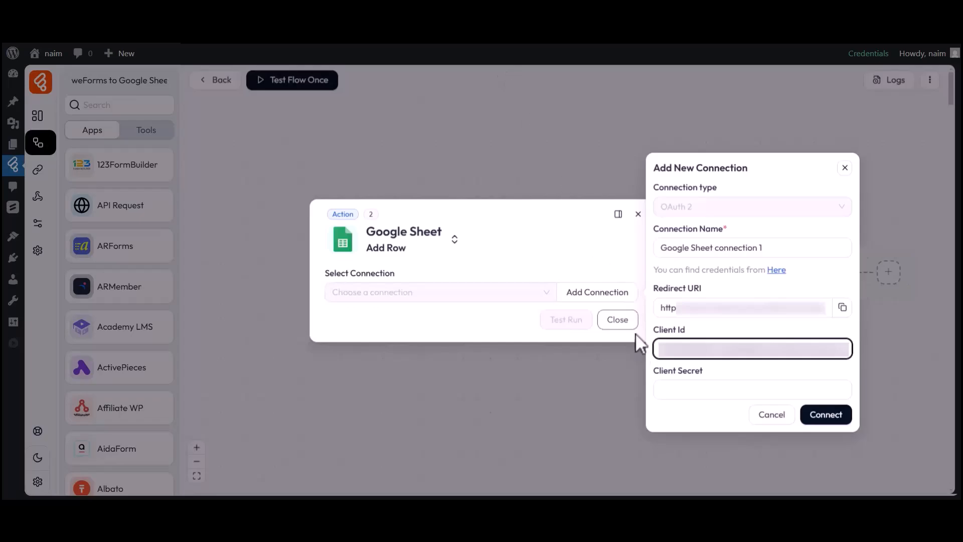
pyautogui.moveTo(653, 371); pyautogui.dragTo(701, 383)
pyautogui.click(707, 397)
pyautogui.hotkey('ctrl', 'v')
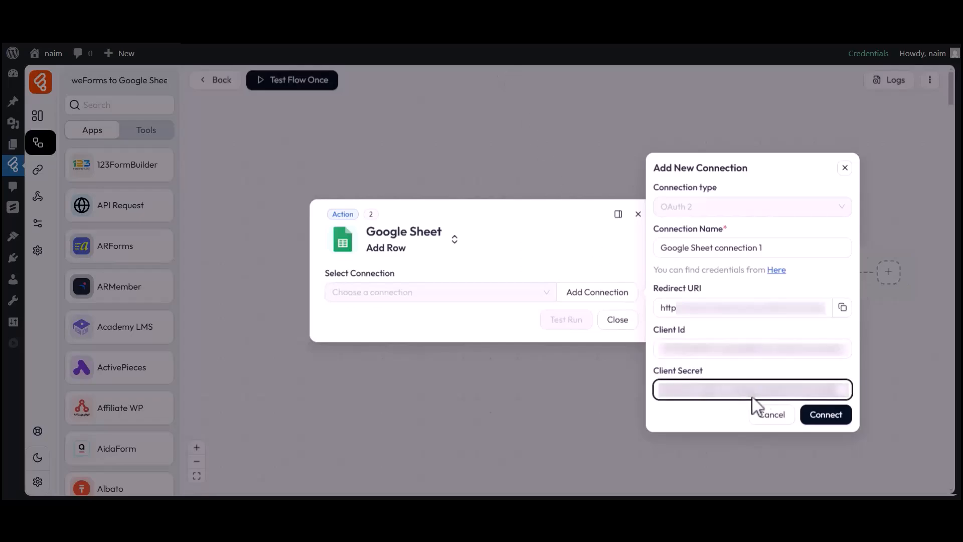
# - Connect with the first Google account, passing the unverified-app warning and granting access
pyautogui.click(825, 416)
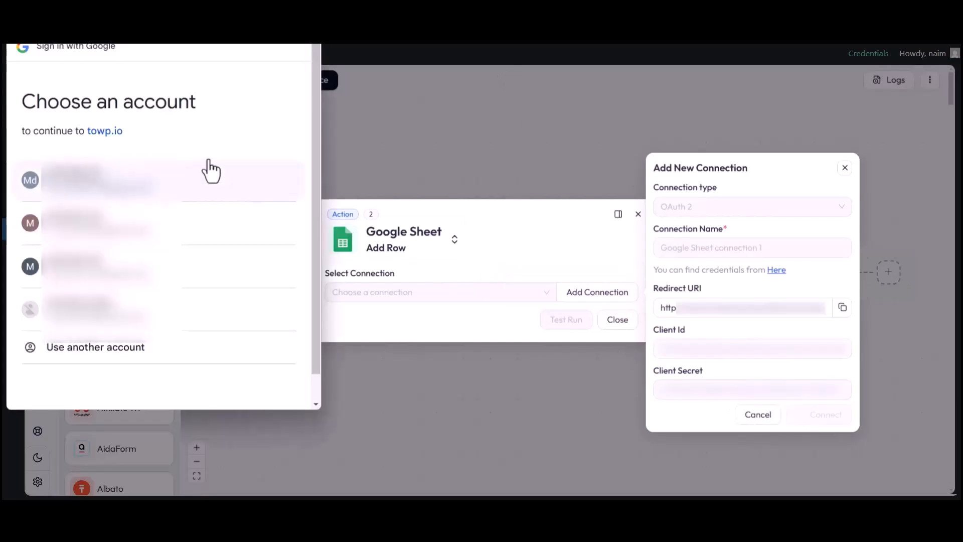
pyautogui.moveTo(23, 106); pyautogui.dragTo(197, 109)
pyautogui.click(199, 110)
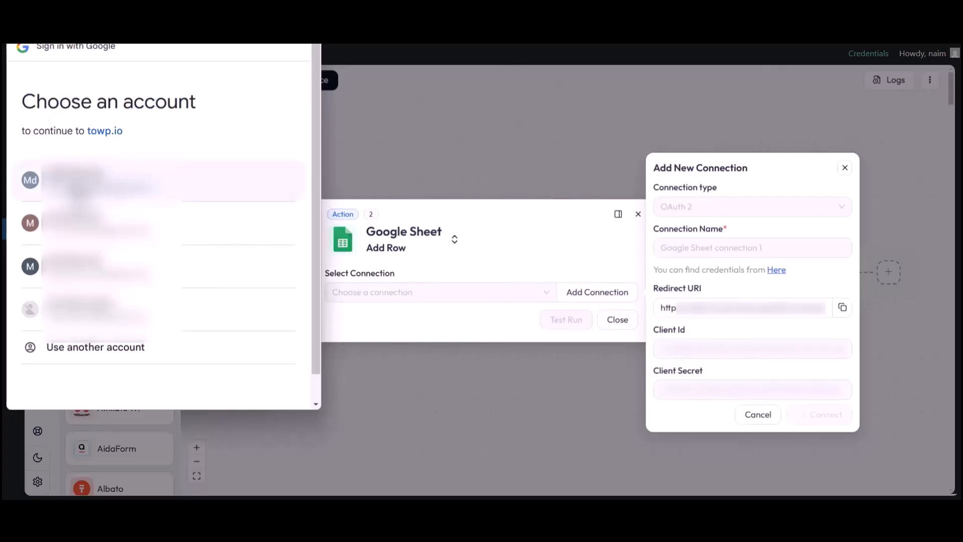
pyautogui.click(81, 185)
pyautogui.click(39, 206)
pyautogui.click(227, 345)
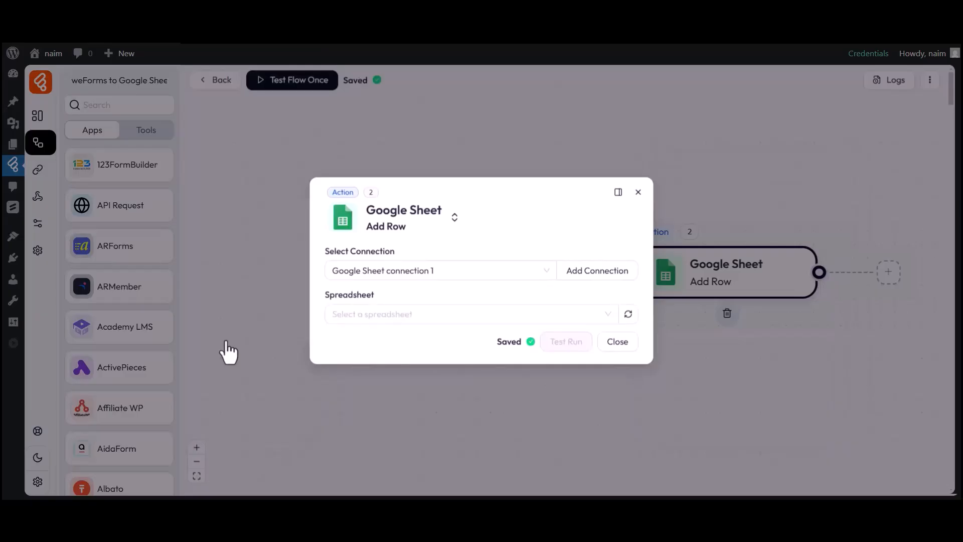
pyautogui.moveTo(326, 254); pyautogui.dragTo(398, 253)
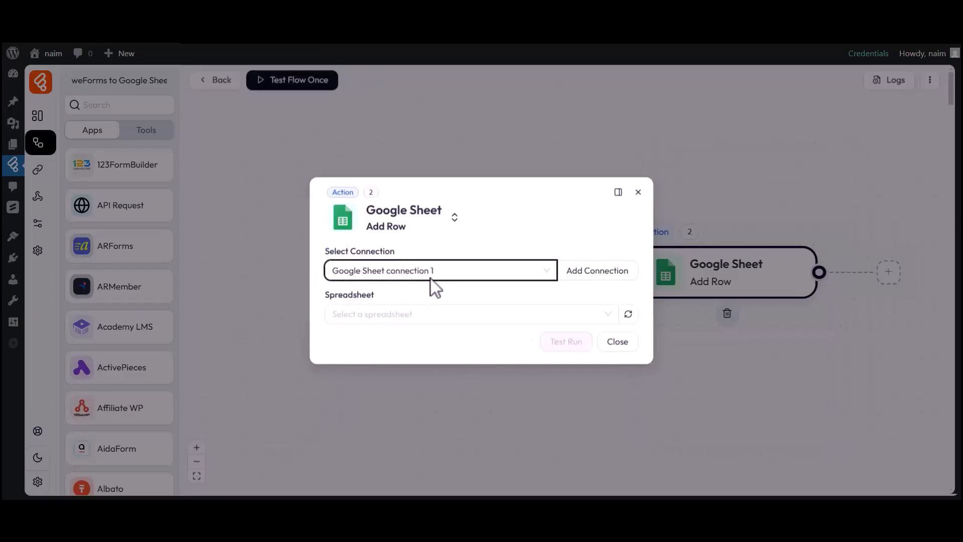
# - Target the My All Post List spreadsheet and its Sheet1
pyautogui.moveTo(326, 296); pyautogui.dragTo(375, 295)
pyautogui.click(379, 309)
pyautogui.click(369, 340)
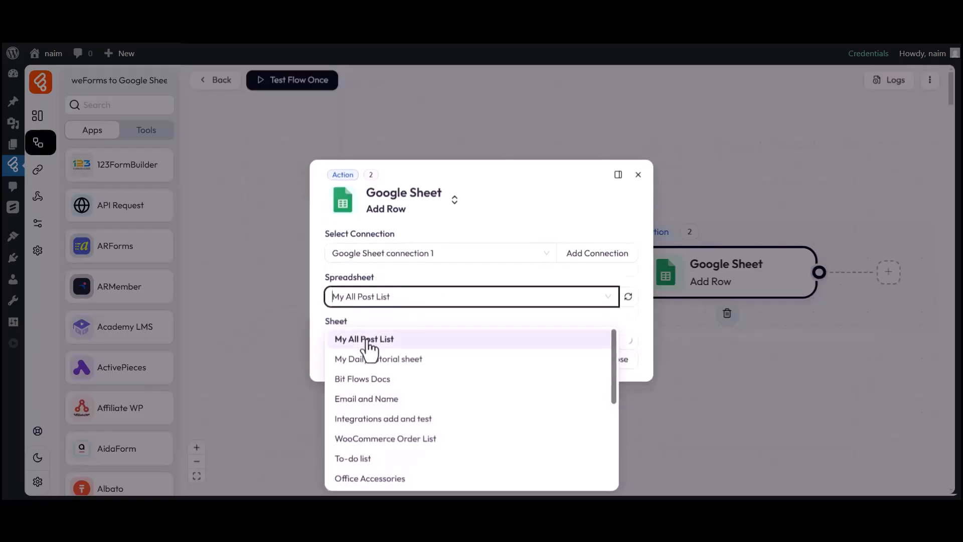
pyautogui.moveTo(338, 327); pyautogui.dragTo(349, 327)
pyautogui.click(356, 338)
pyautogui.click(348, 362)
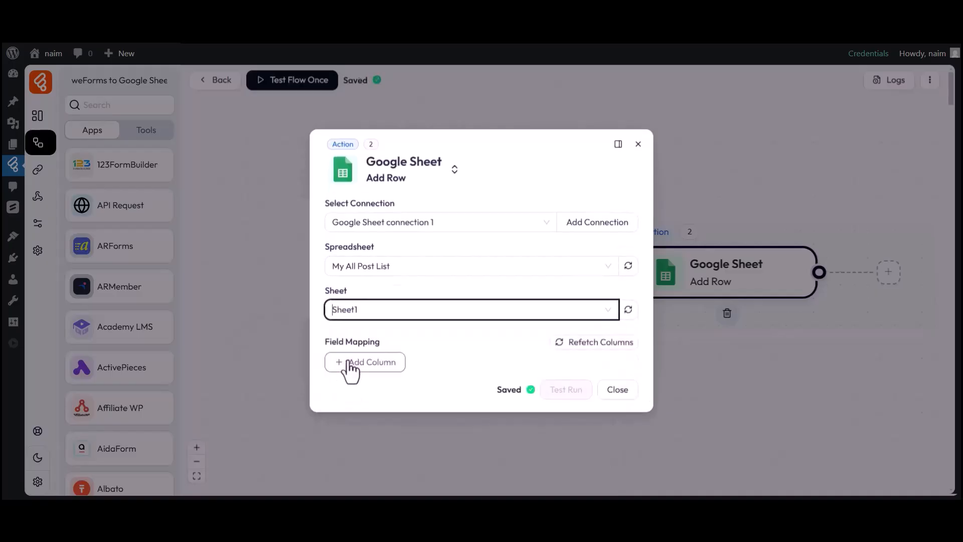
# - Map column A to first_name and column B to last_name
pyautogui.moveTo(327, 342); pyautogui.dragTo(387, 348)
pyautogui.click(369, 365)
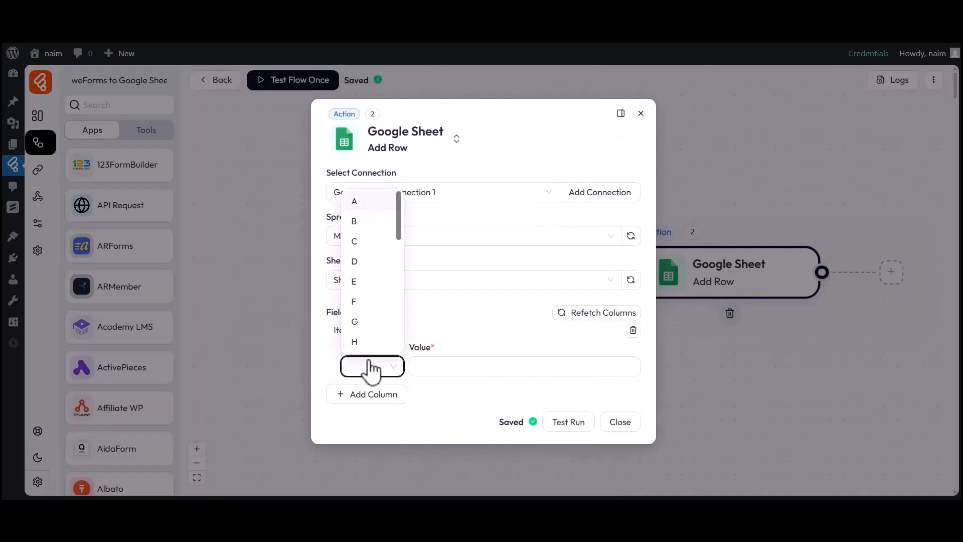
pyautogui.click(366, 203)
pyautogui.click(523, 377)
pyautogui.click(714, 397)
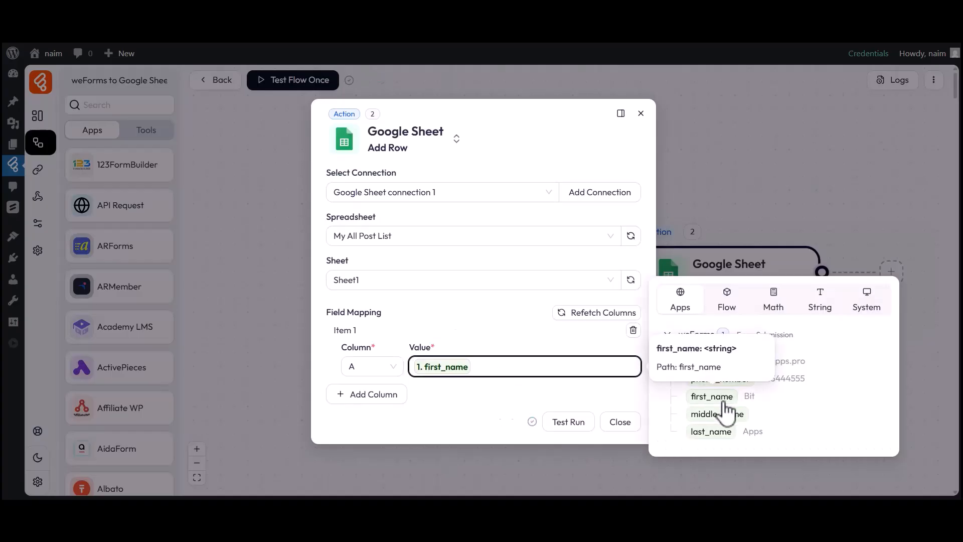
pyautogui.click(547, 399)
pyautogui.click(362, 396)
pyautogui.click(357, 281)
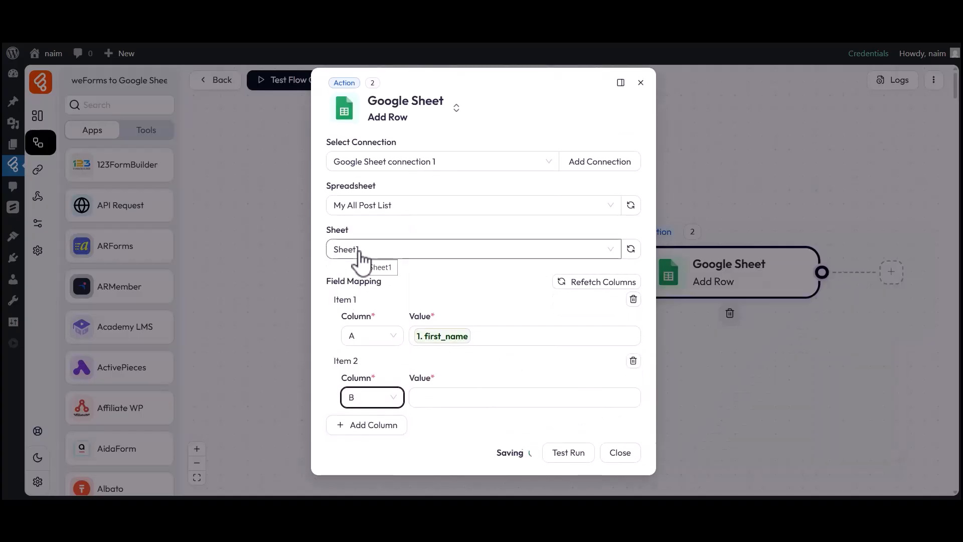
pyautogui.click(529, 401)
pyautogui.click(700, 464)
pyautogui.click(527, 419)
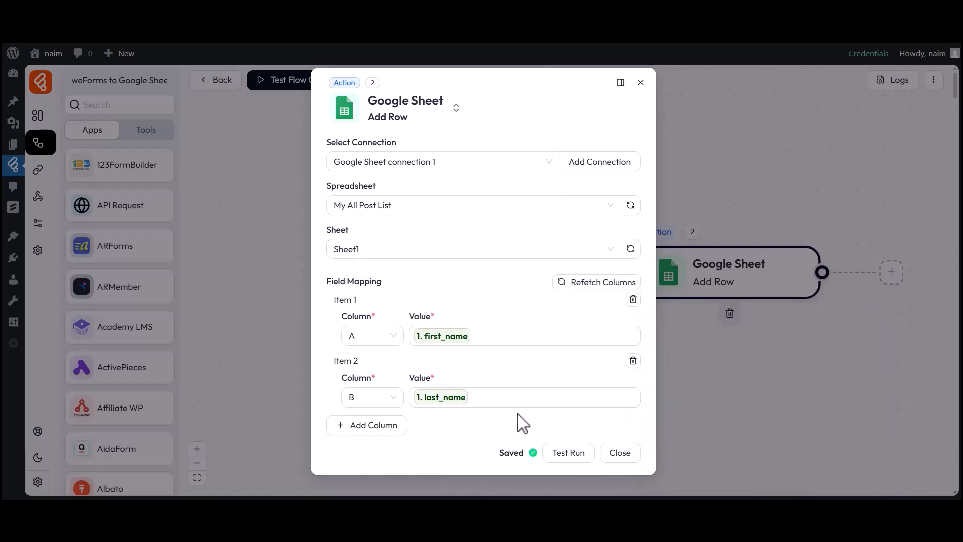
# - Map column C to email and column D to phone_number, then close the action settings
pyautogui.click(371, 426)
pyautogui.click(371, 432)
pyautogui.click(362, 309)
pyautogui.click(496, 438)
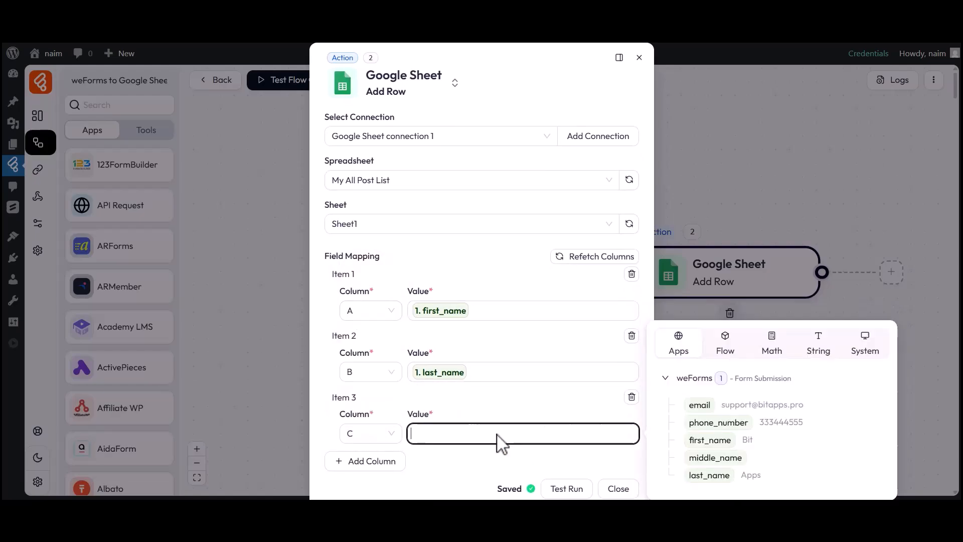
pyautogui.click(699, 406)
pyautogui.click(592, 441)
pyautogui.click(370, 461)
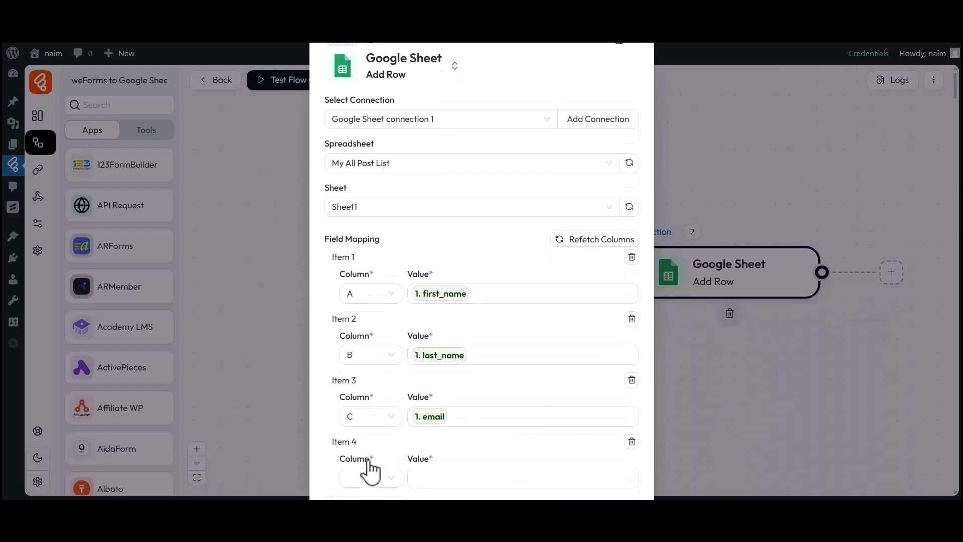
pyautogui.click(370, 429)
pyautogui.click(378, 331)
pyautogui.click(521, 426)
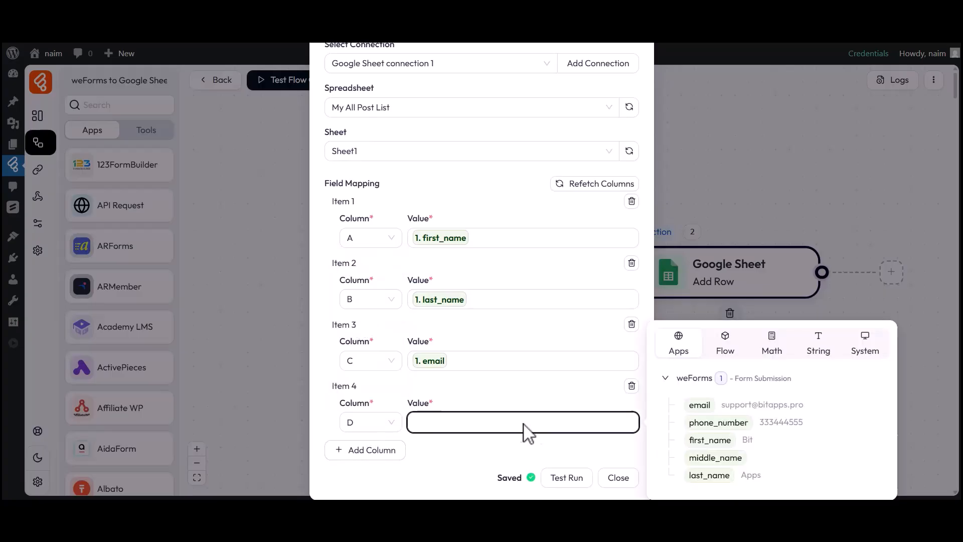
pyautogui.click(717, 423)
pyautogui.click(593, 448)
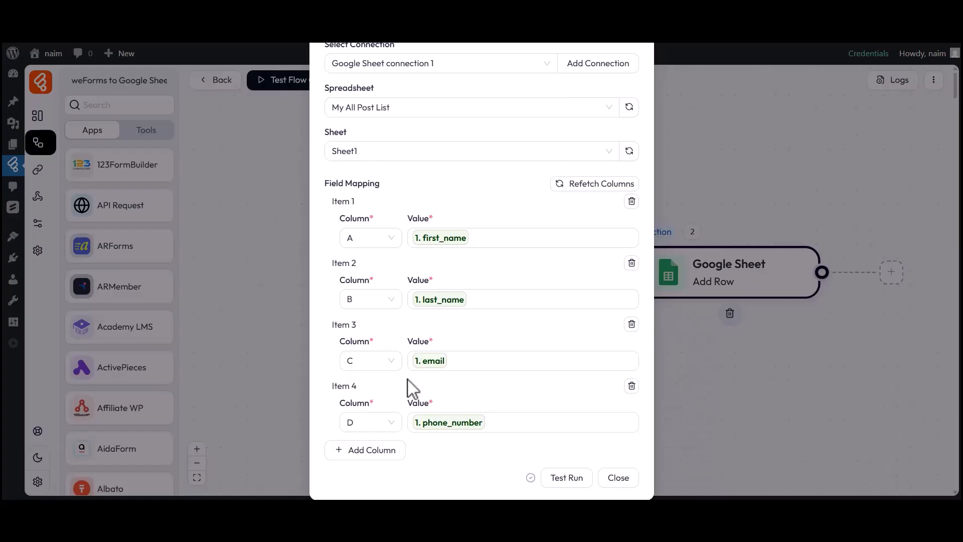
pyautogui.click(617, 479)
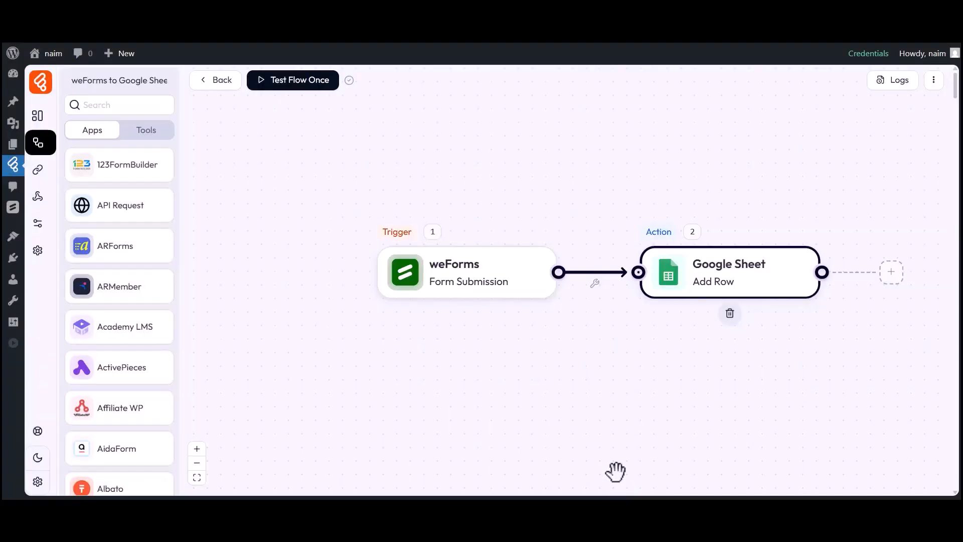
# - Set Test Flow Once to Listen New Response and enter a test name in the form
pyautogui.click(300, 93)
pyautogui.click(295, 113)
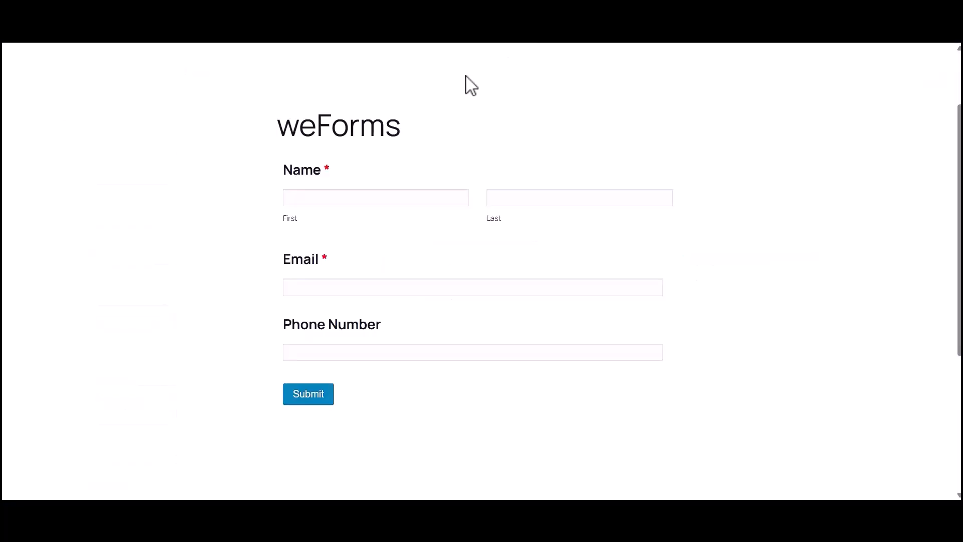
pyautogui.click(322, 201)
pyautogui.click(533, 201)
pyautogui.write('Apps')
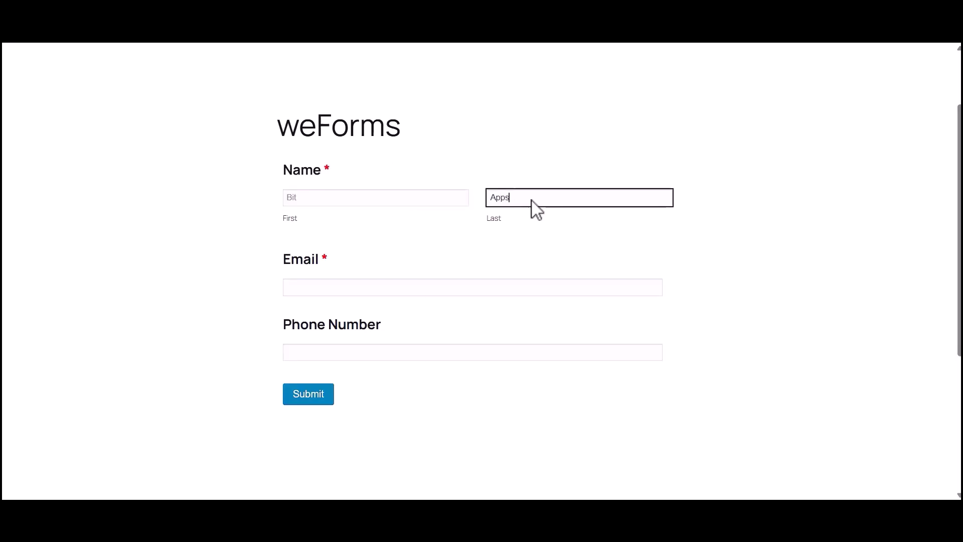
# - Fill in a test email and phone number and submit the weForms form
pyautogui.click(395, 285)
pyautogui.click(344, 352)
pyautogui.write('01966699')
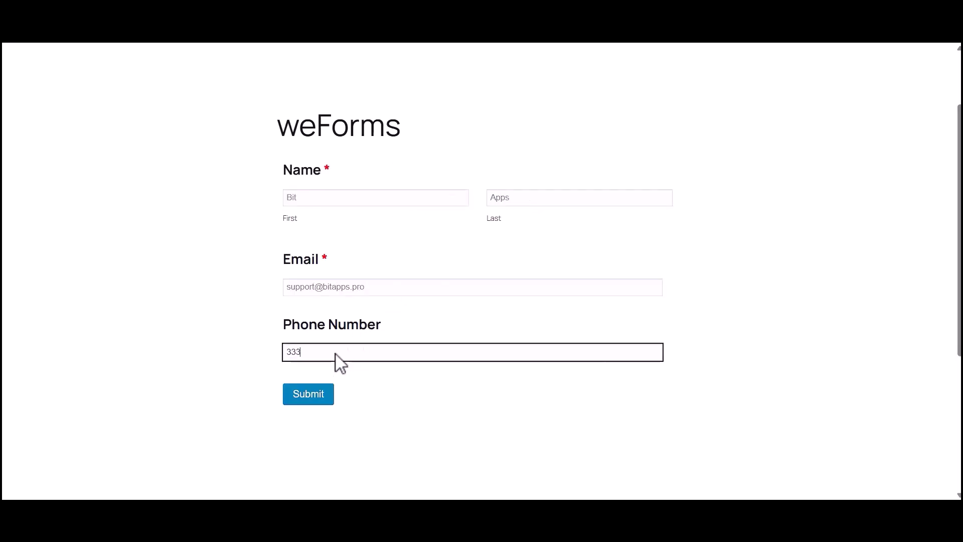
pyautogui.click(307, 394)
pyautogui.moveTo(284, 232); pyautogui.dragTo(658, 232)
pyautogui.click(658, 232)
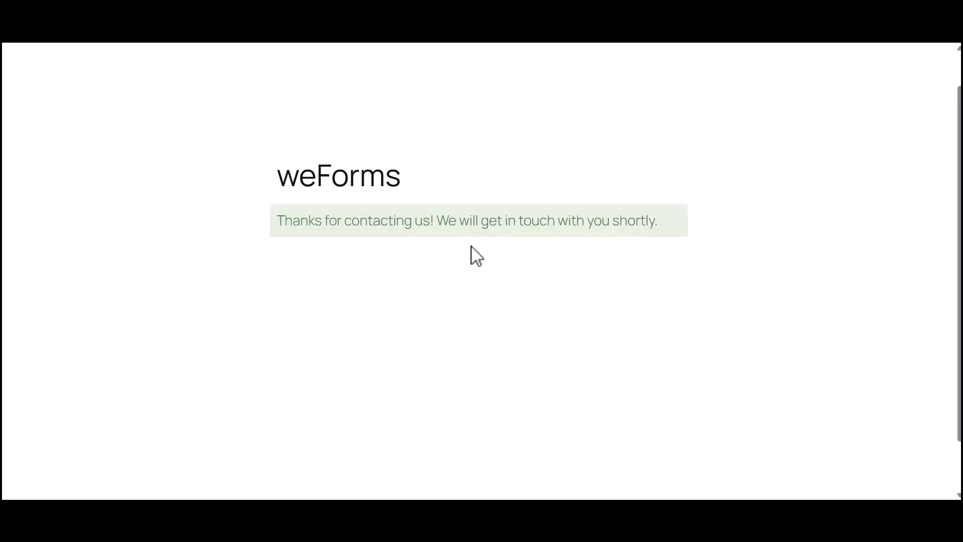
pyautogui.click(428, 25)
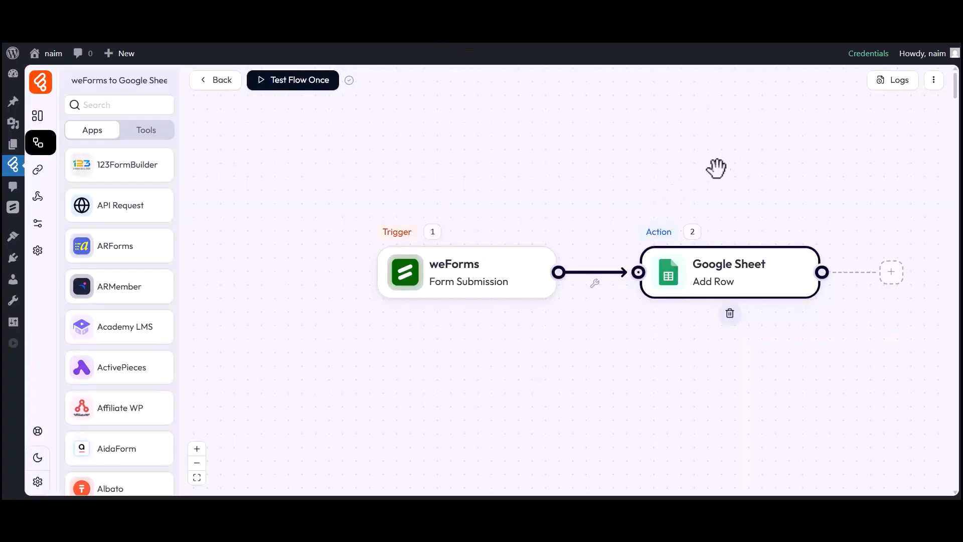
# - Open the Logs and the details of the SUCCESS test run
pyautogui.click(899, 82)
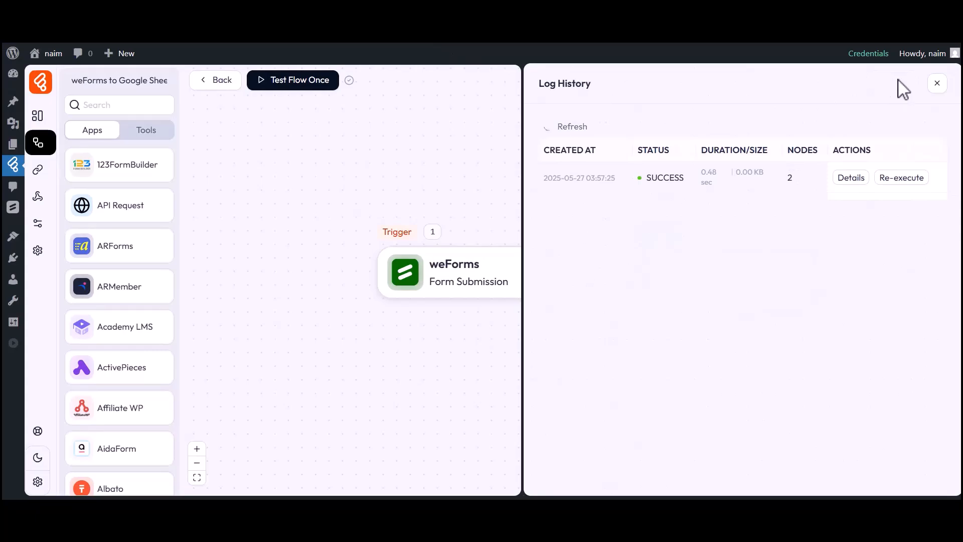
pyautogui.doubleClick(665, 177)
pyautogui.click(703, 187)
pyautogui.click(852, 178)
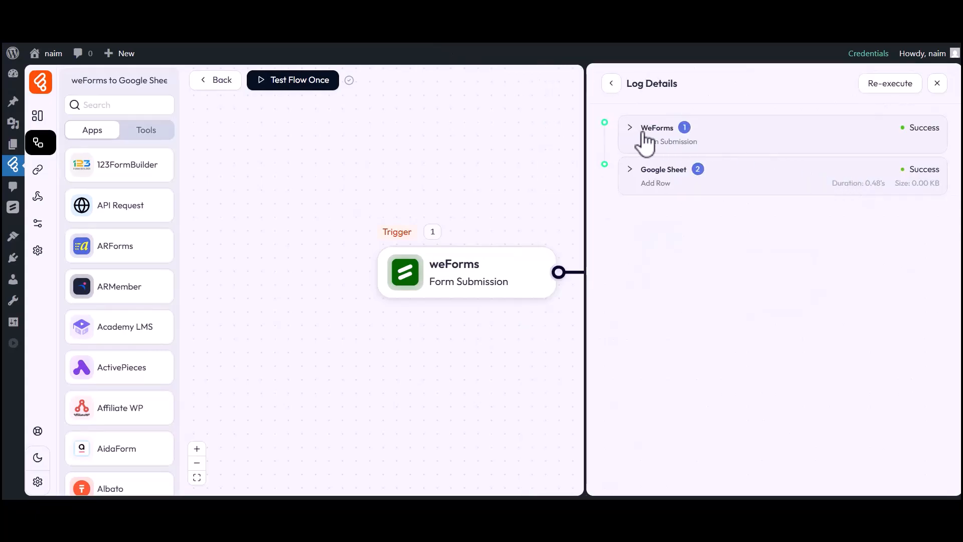
# - Verify the four values sent to Google Sheet, then view the new row in My All Post List
pyautogui.click(666, 178)
pyautogui.click(652, 262)
pyautogui.click(669, 279)
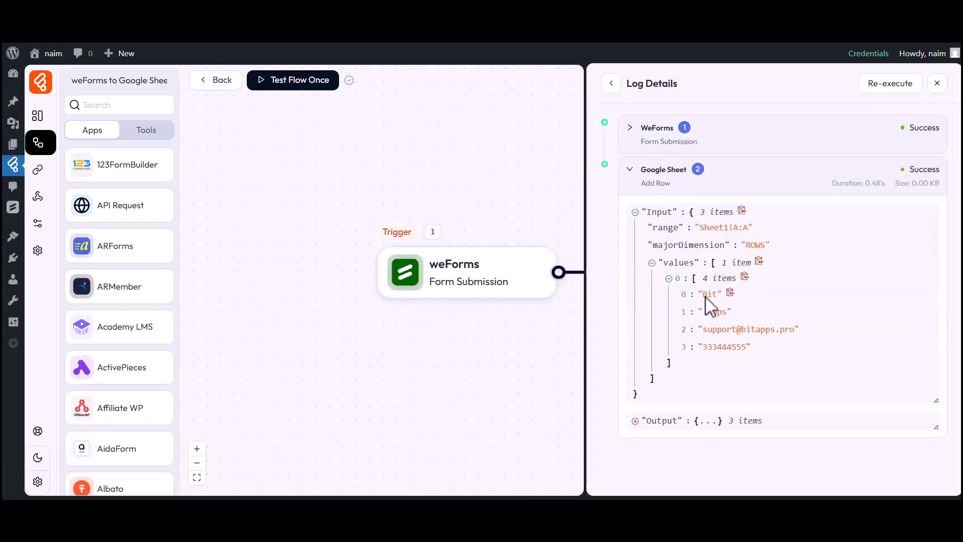
pyautogui.click(937, 84)
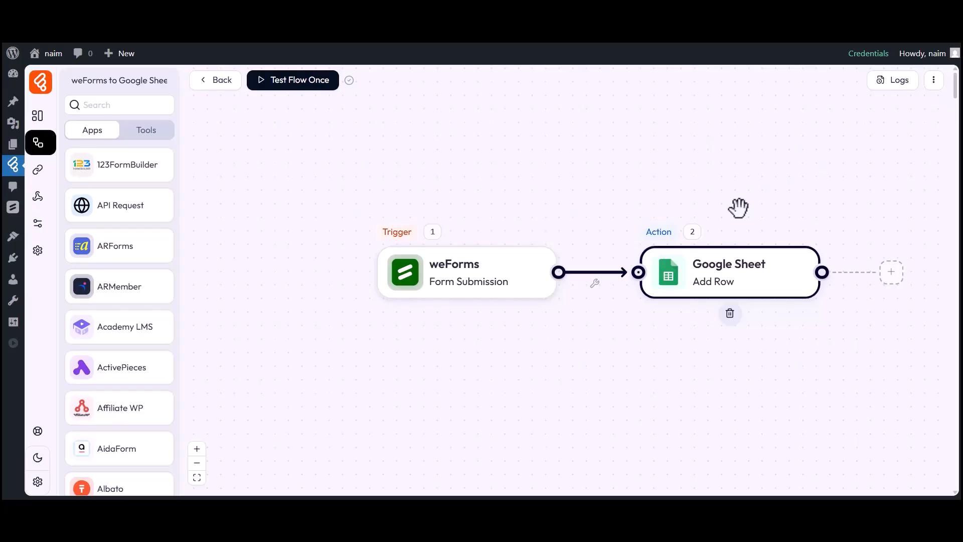
pyautogui.click(603, 27)
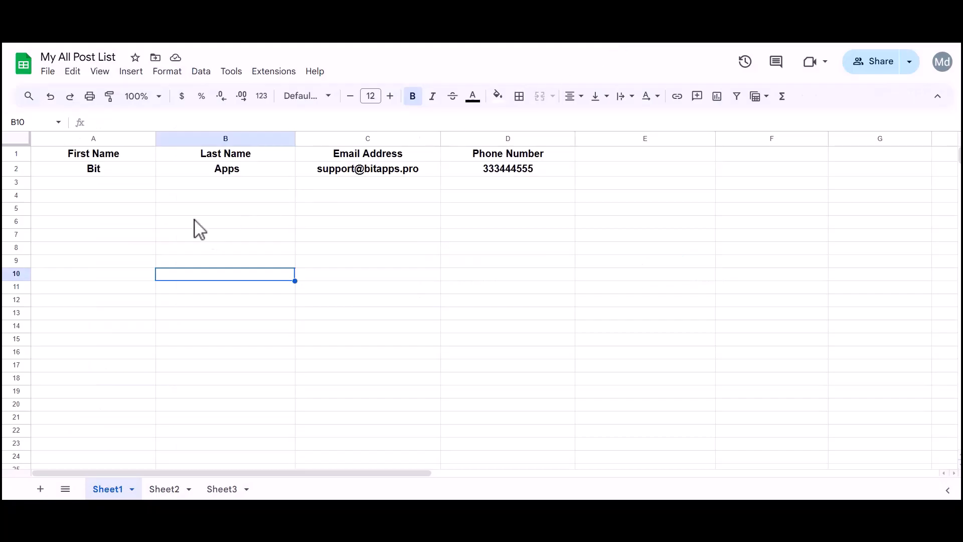